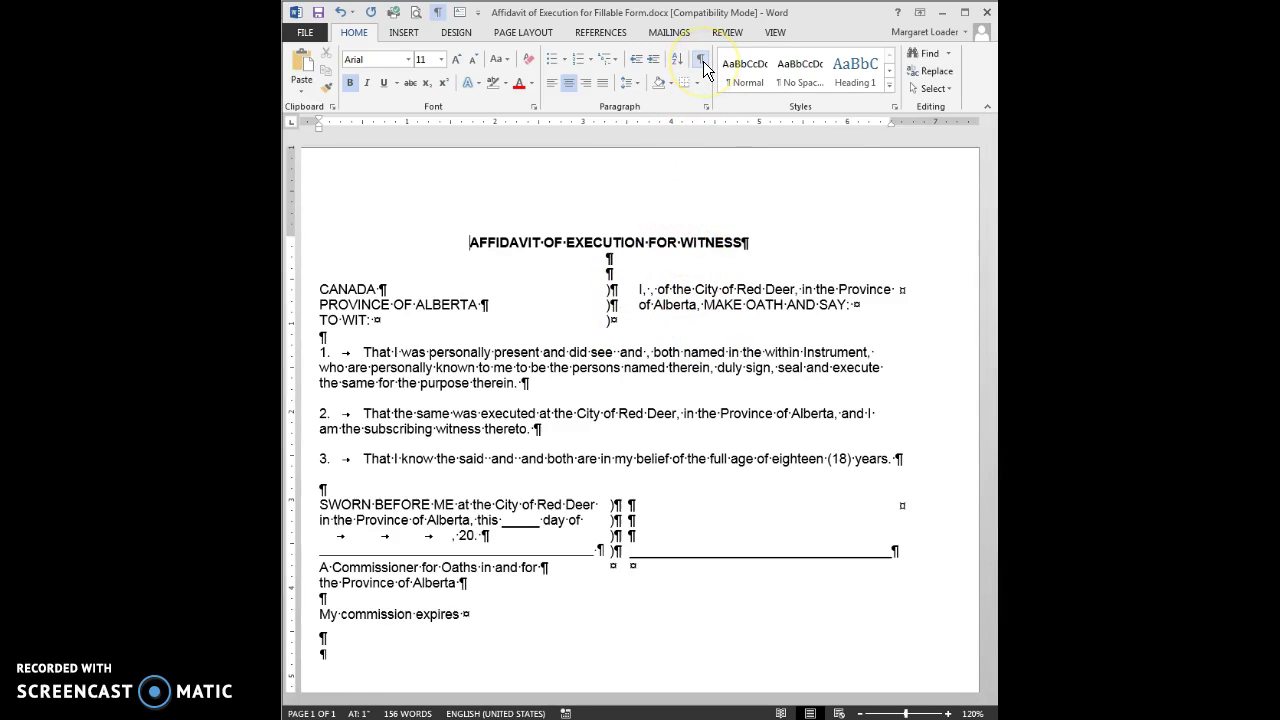
# Step: Tick Developer under Main Tabs in Word Options' Customize Ribbon and apply it
pyautogui.click(658, 298)
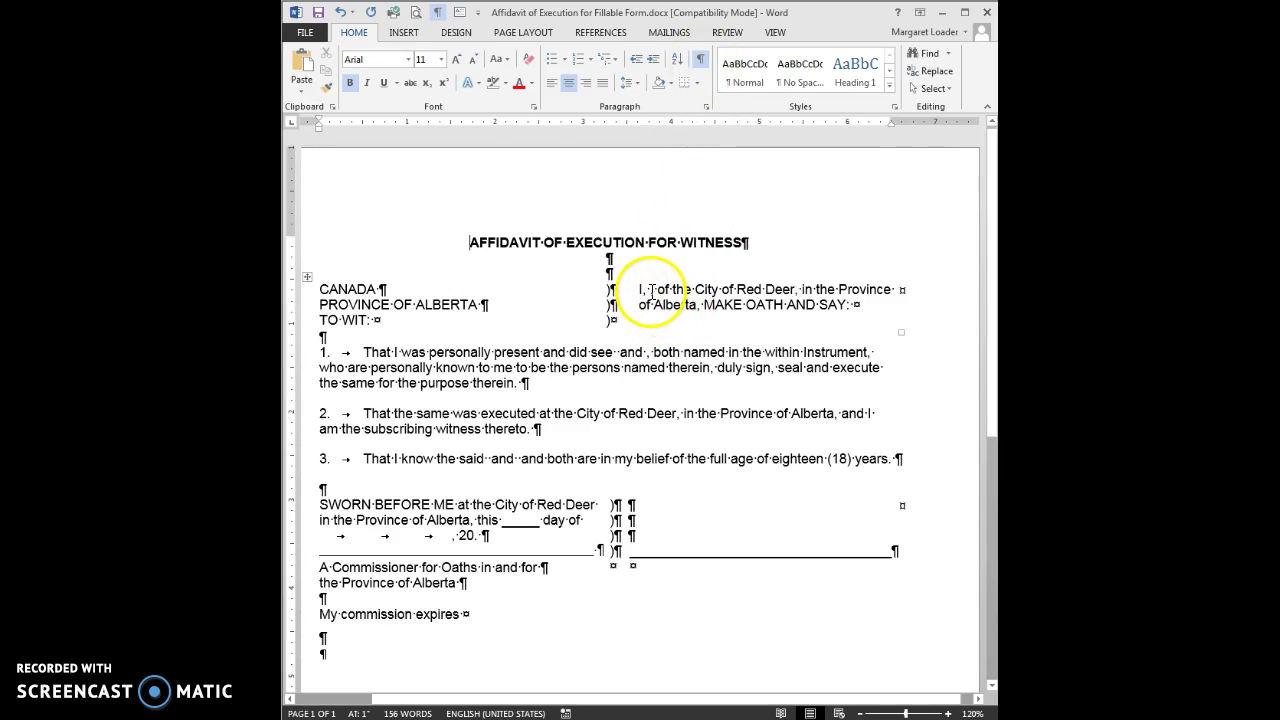
pyautogui.click(651, 292)
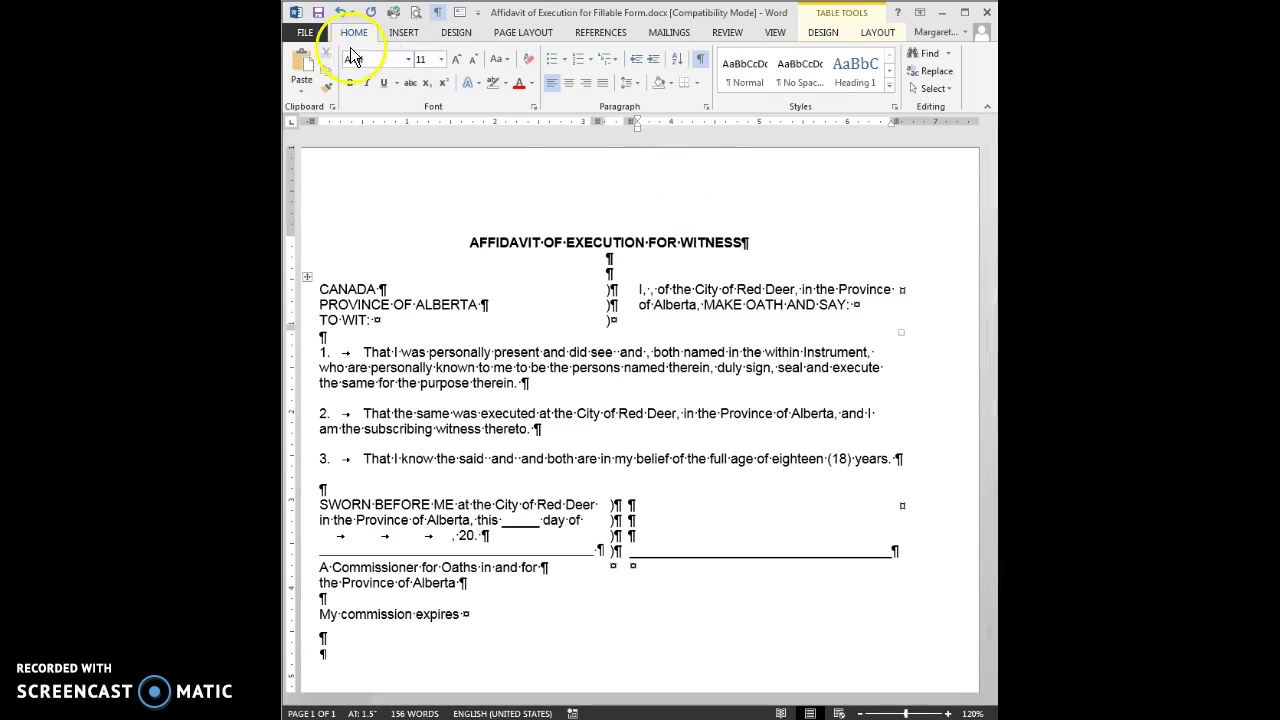
pyautogui.click(305, 34)
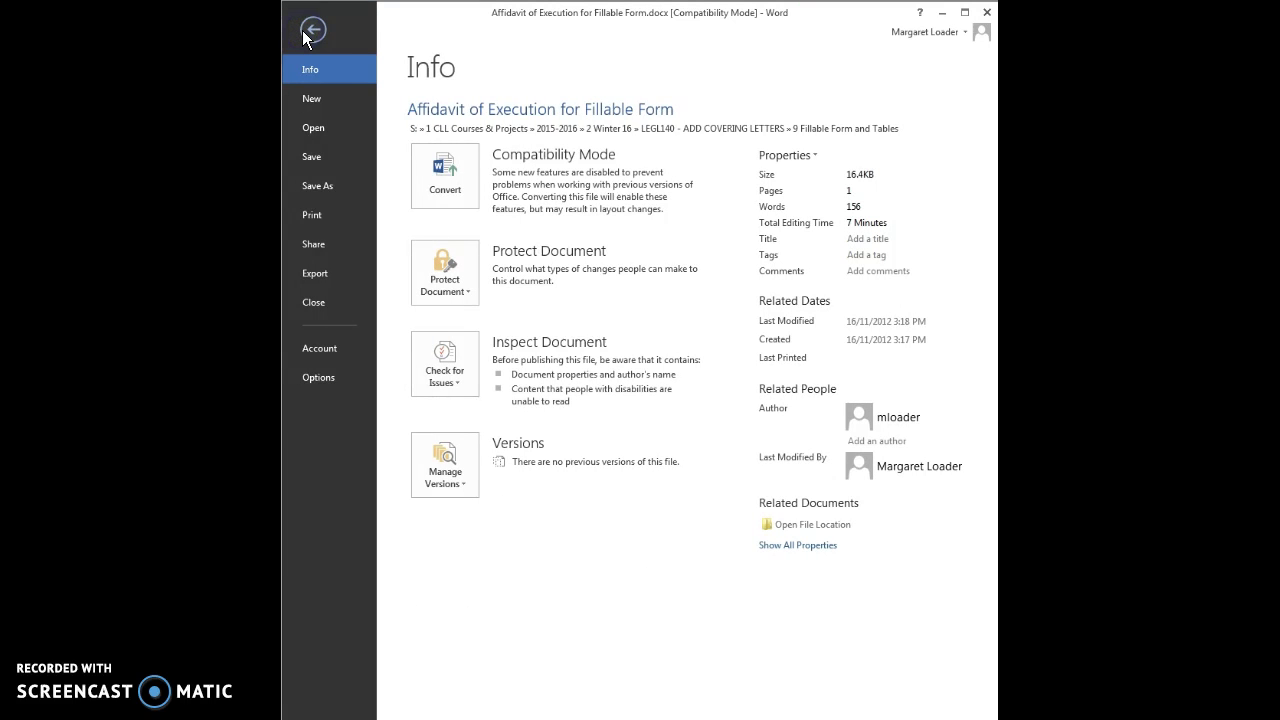
pyautogui.click(315, 380)
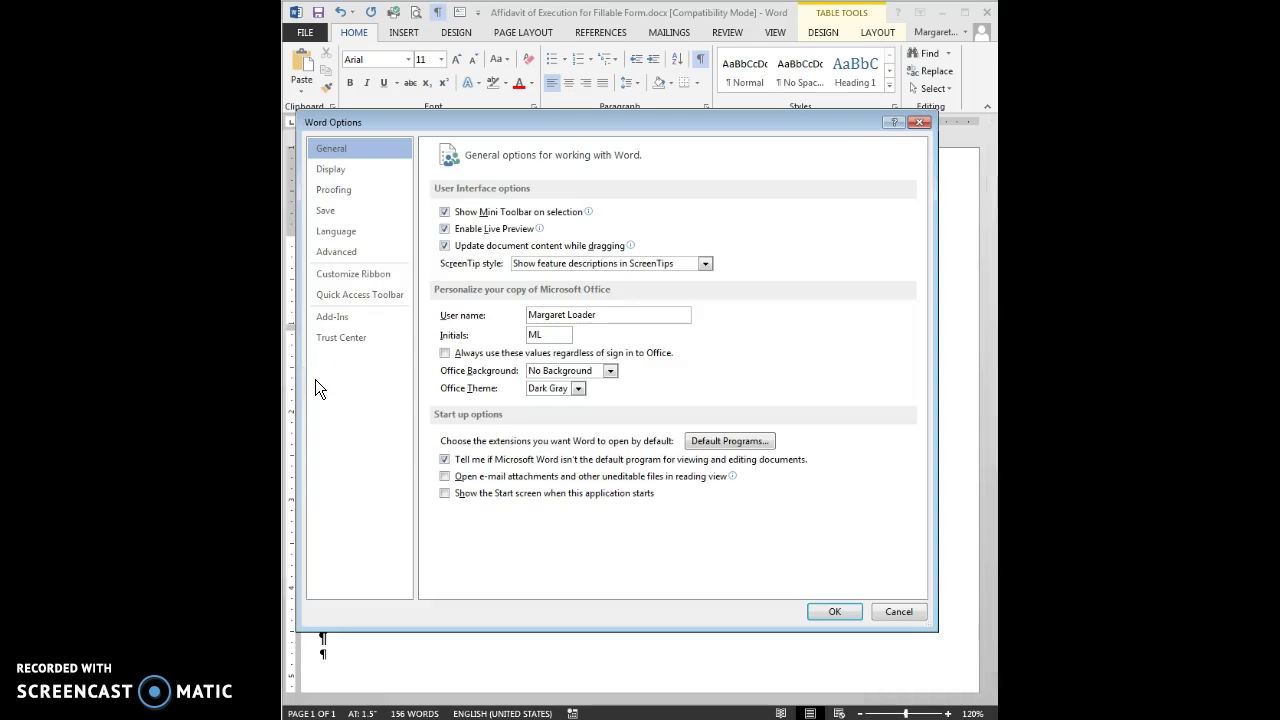
pyautogui.click(340, 274)
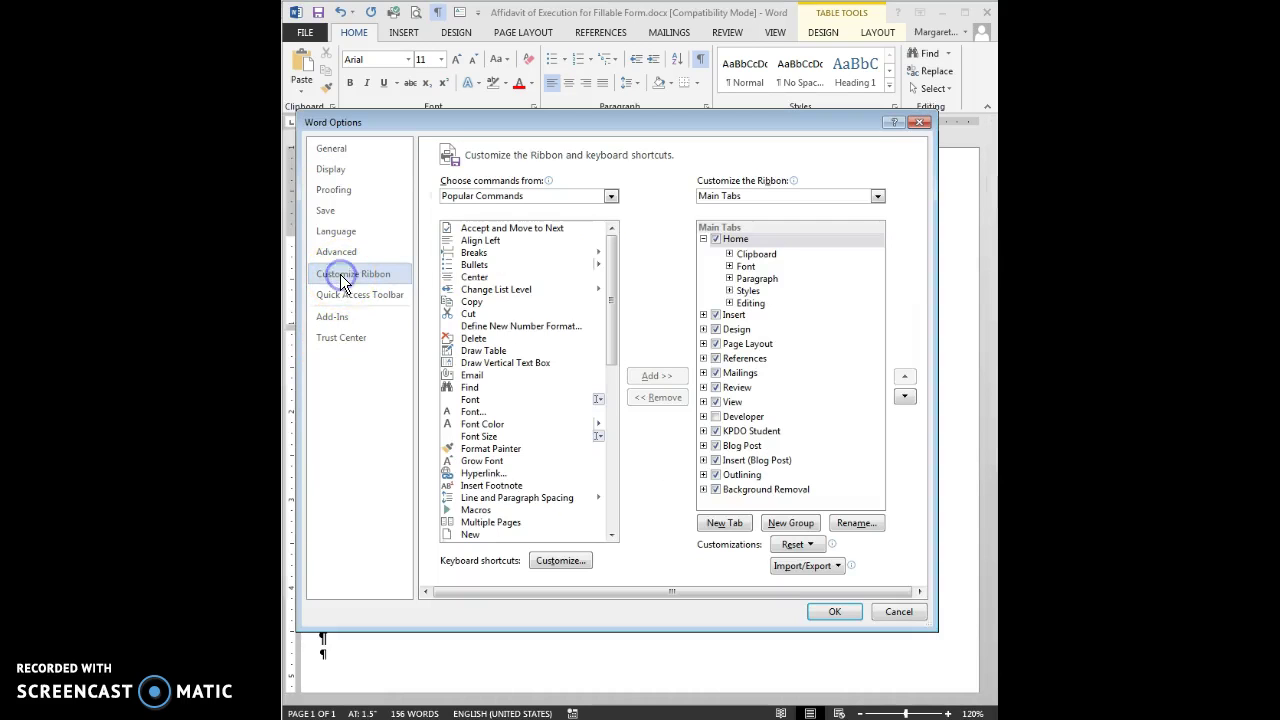
pyautogui.click(728, 243)
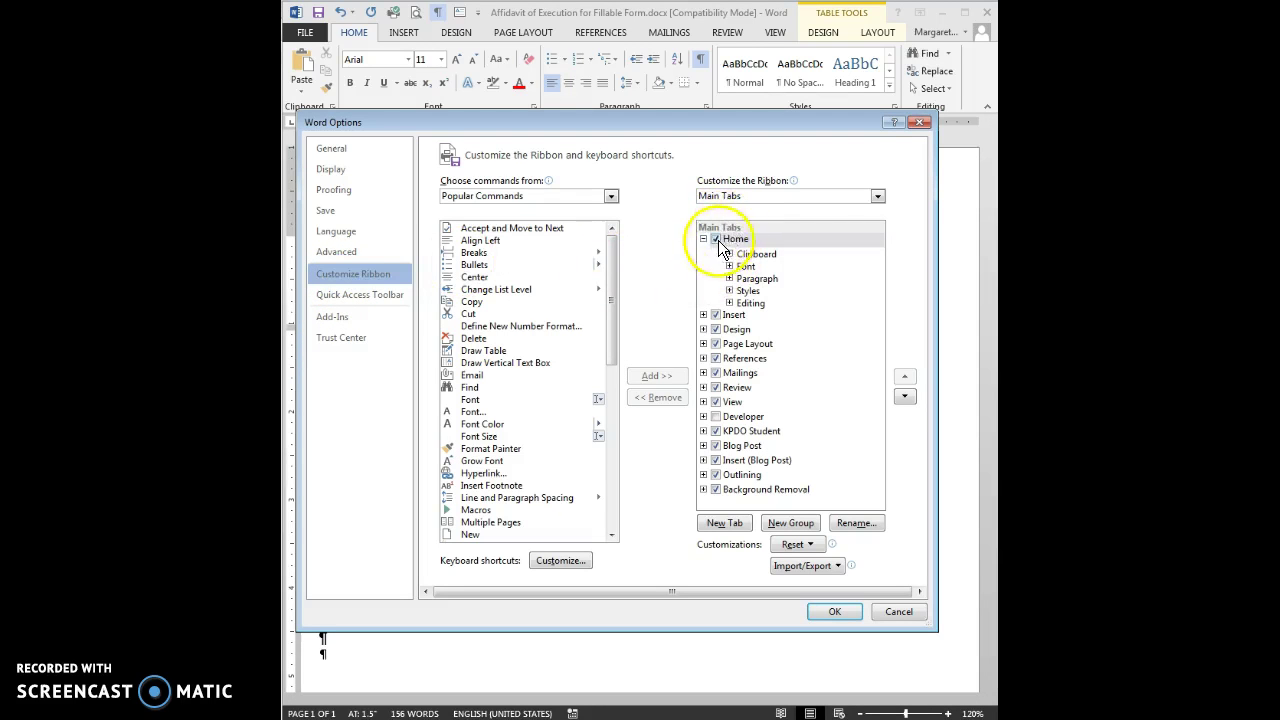
pyautogui.click(715, 416)
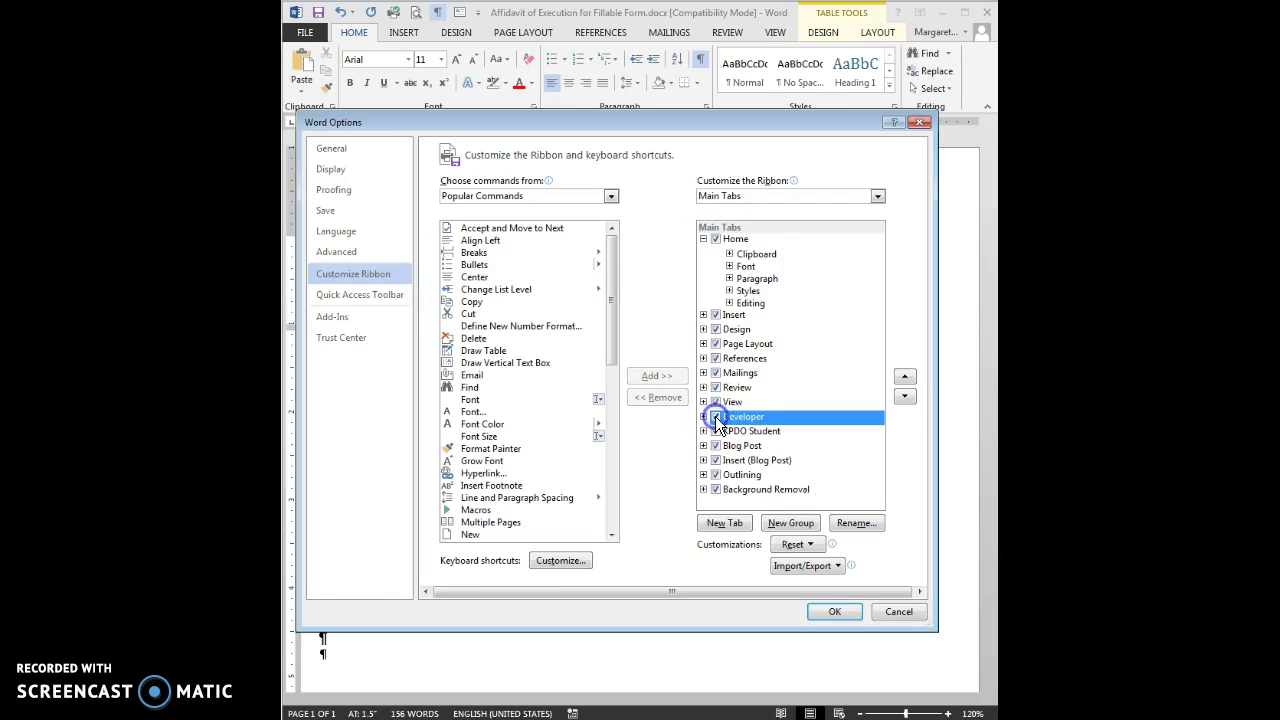
pyautogui.click(837, 612)
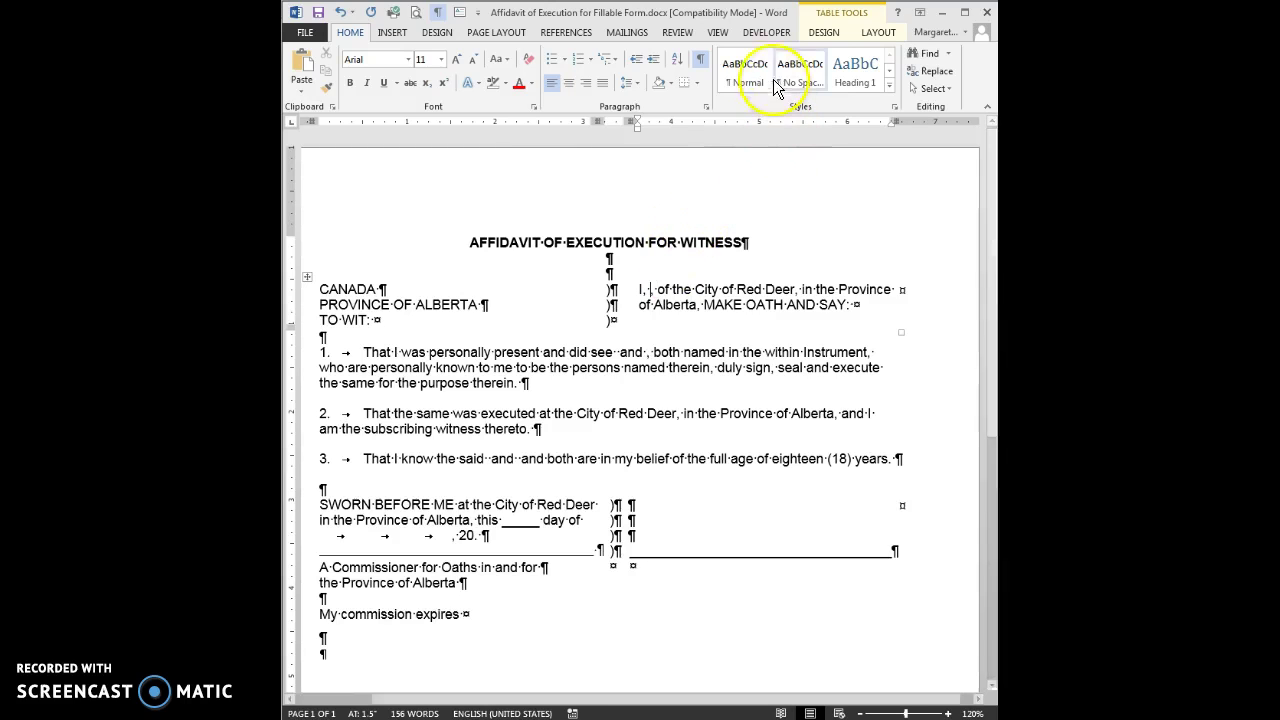
# Step: Show the Developer tab and switch on Design Mode in the Controls group
pyautogui.click(765, 33)
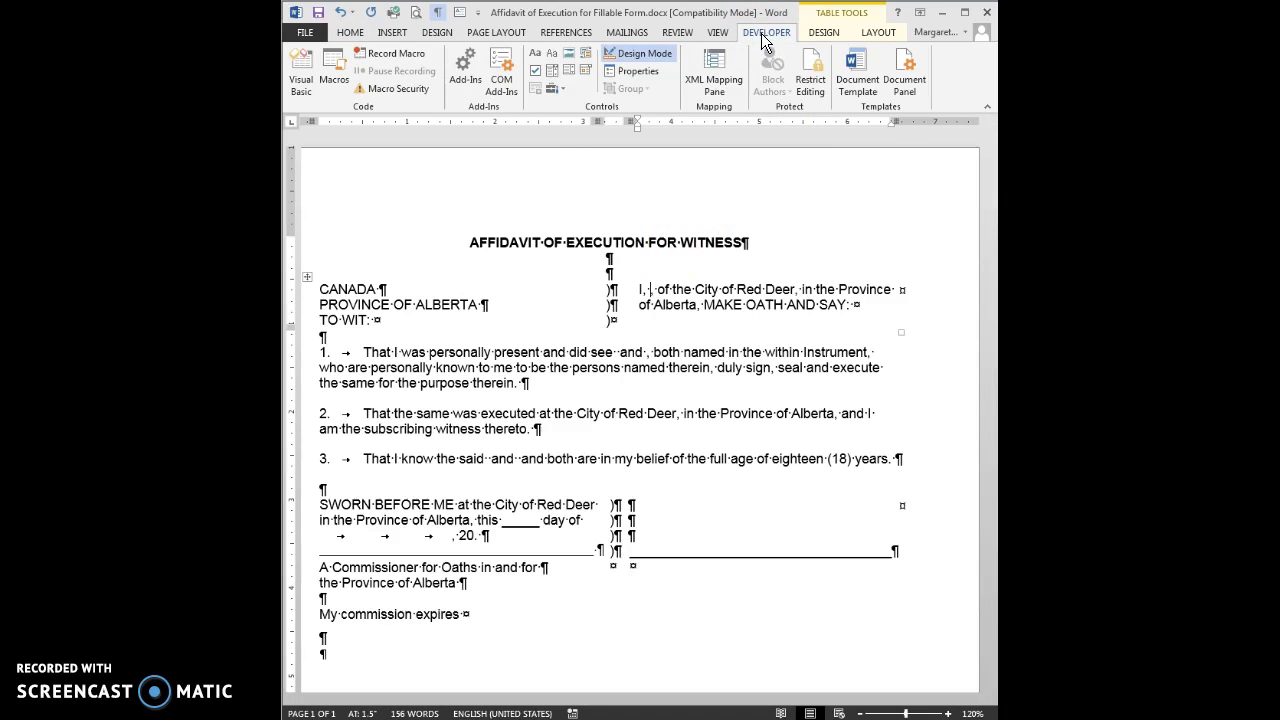
pyautogui.click(638, 57)
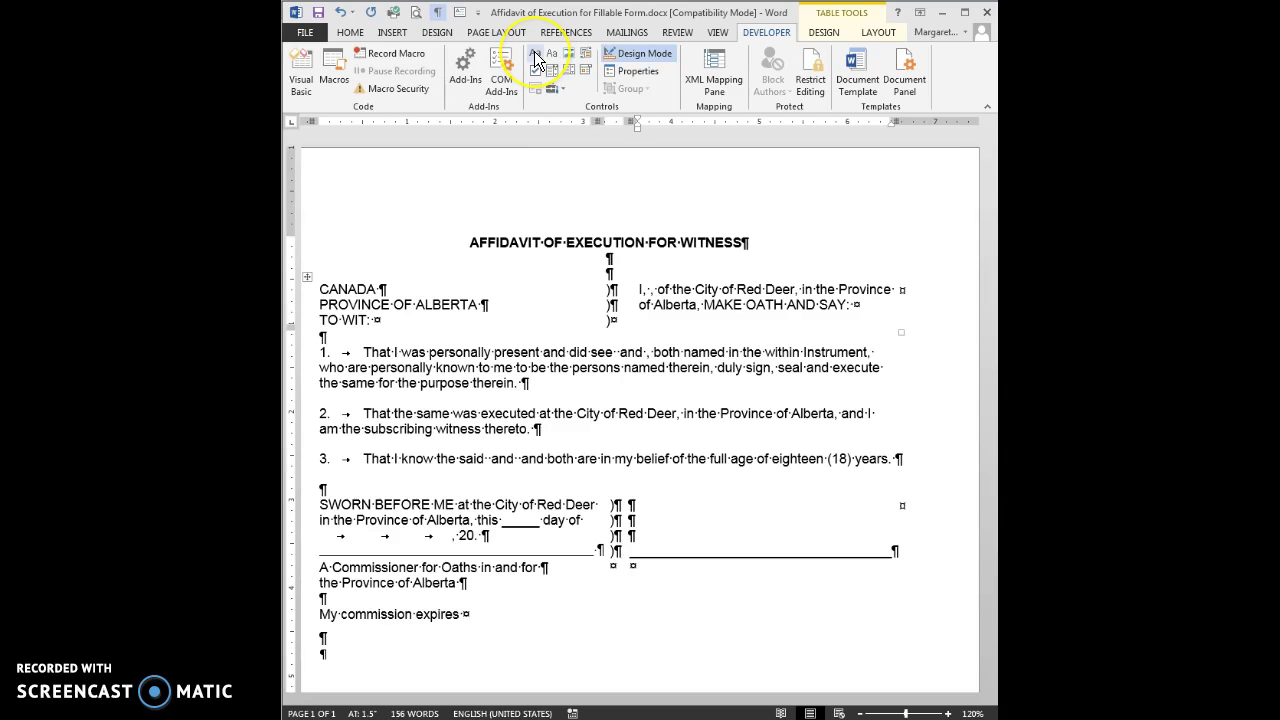
pyautogui.click(535, 55)
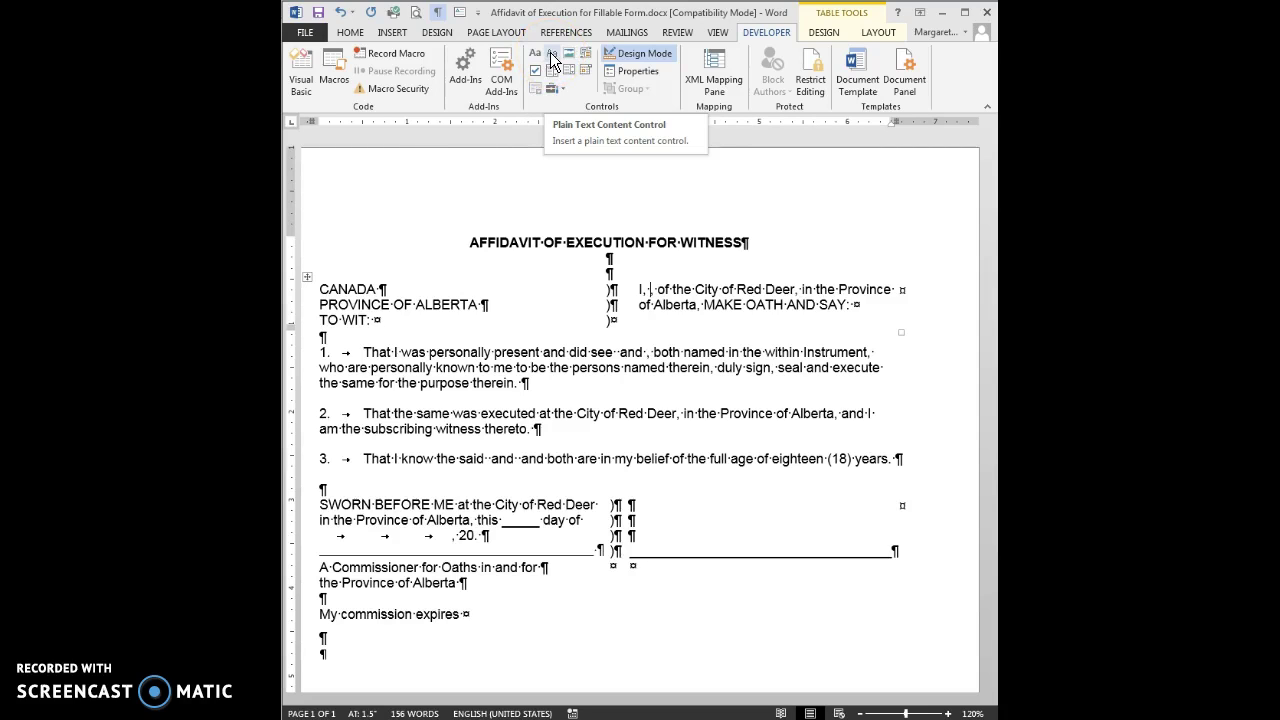
# Step: Insert a plain text content control after 'I,' with placeholder text 'Name of Deponent'
pyautogui.click(551, 61)
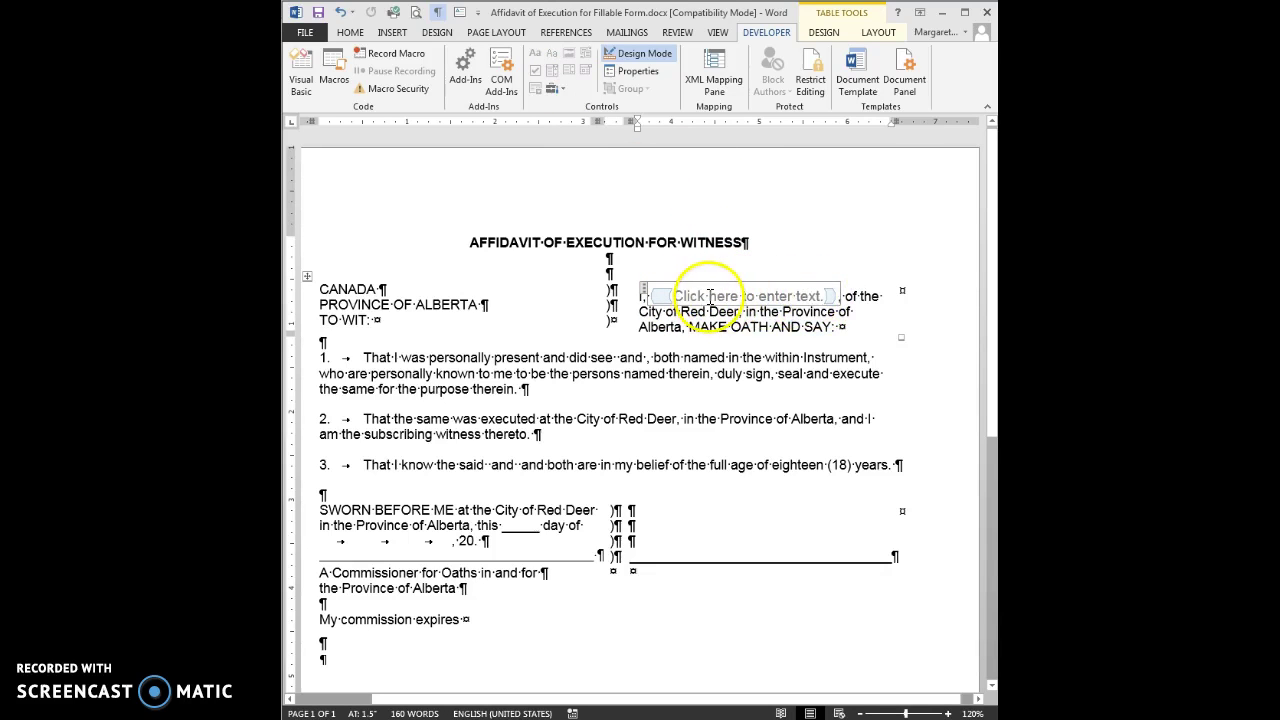
pyautogui.click(710, 296)
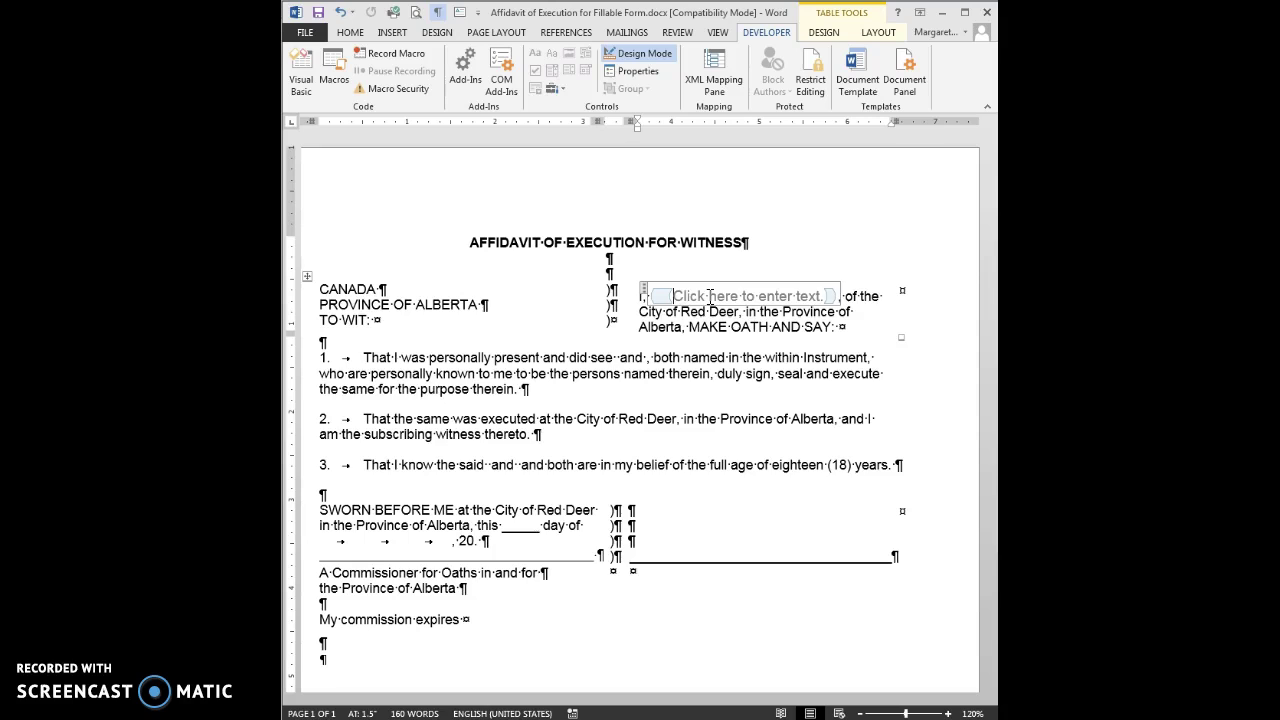
pyautogui.write('Name of ')
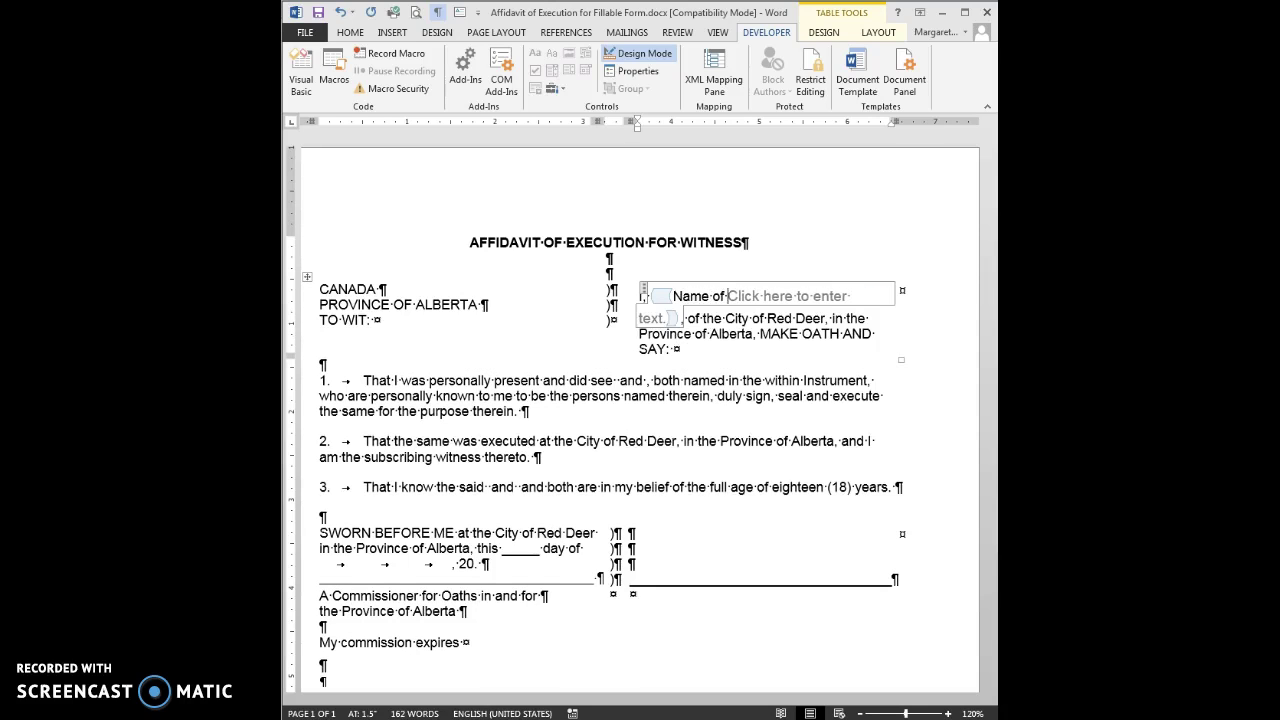
pyautogui.write('Deponent')
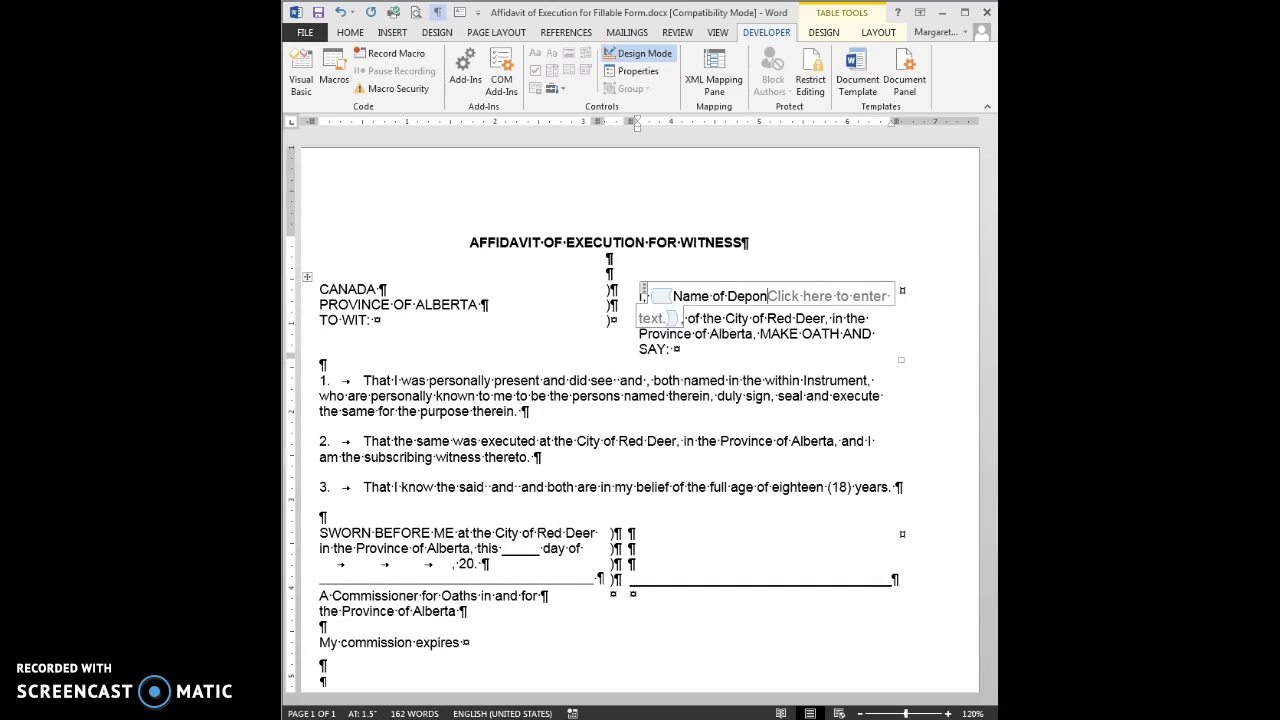
pyautogui.press('Delete')
pyautogui.press('Delete')
pyautogui.press('Delete')
pyautogui.press('Delete')
pyautogui.press('Delete')
pyautogui.press('Delete')
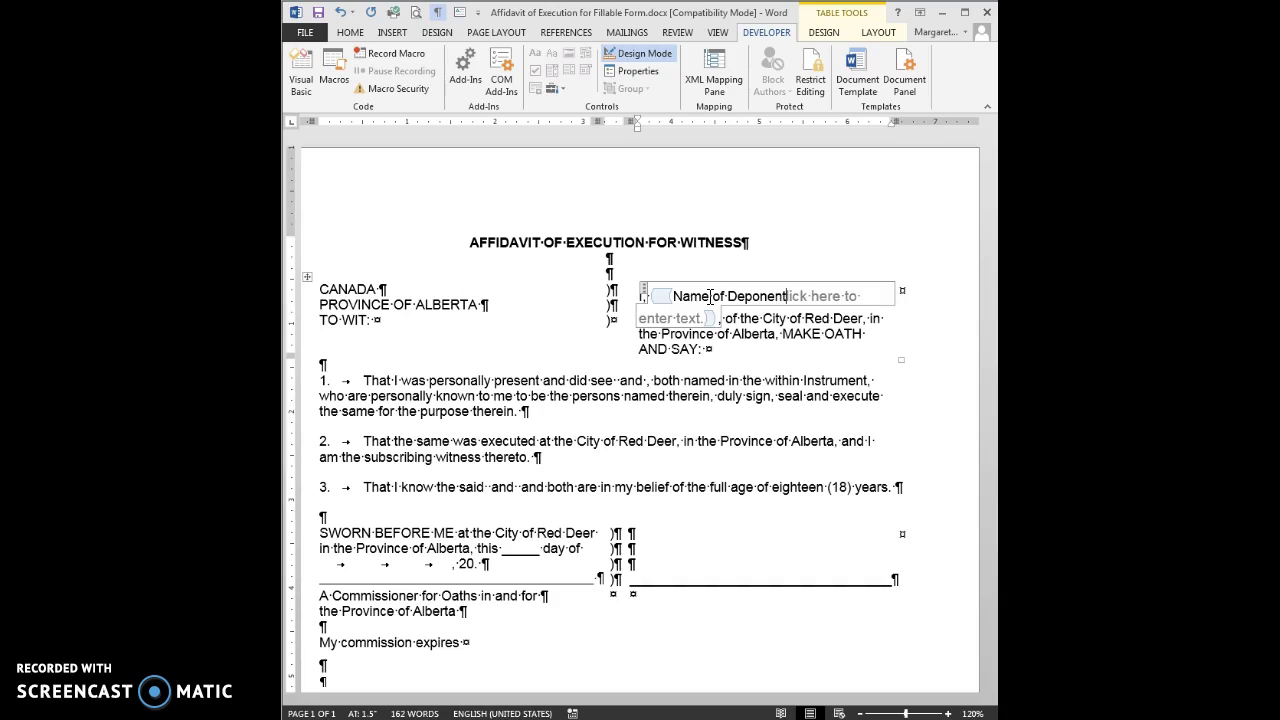
pyautogui.press('Delete')
pyautogui.press('Delete')
pyautogui.press('Delete')
pyautogui.press('Delete')
pyautogui.press('Delete')
pyautogui.press('Delete')
pyautogui.press('Delete')
pyautogui.press('Delete')
pyautogui.press('Delete')
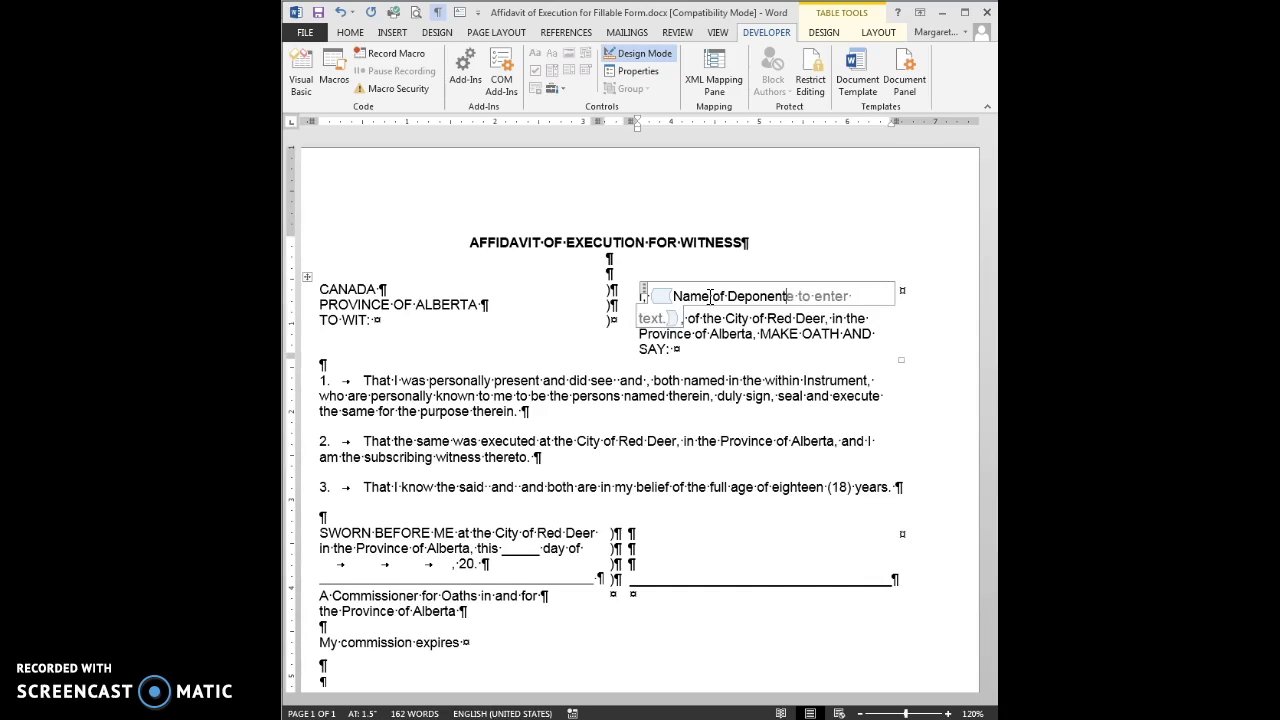
pyautogui.press('Delete')
pyautogui.press('Delete')
pyautogui.press('Delete')
pyautogui.press('Delete')
pyautogui.press('Delete')
pyautogui.press('Delete')
pyautogui.press('Delete')
pyautogui.press('Delete')
pyautogui.press('Delete')
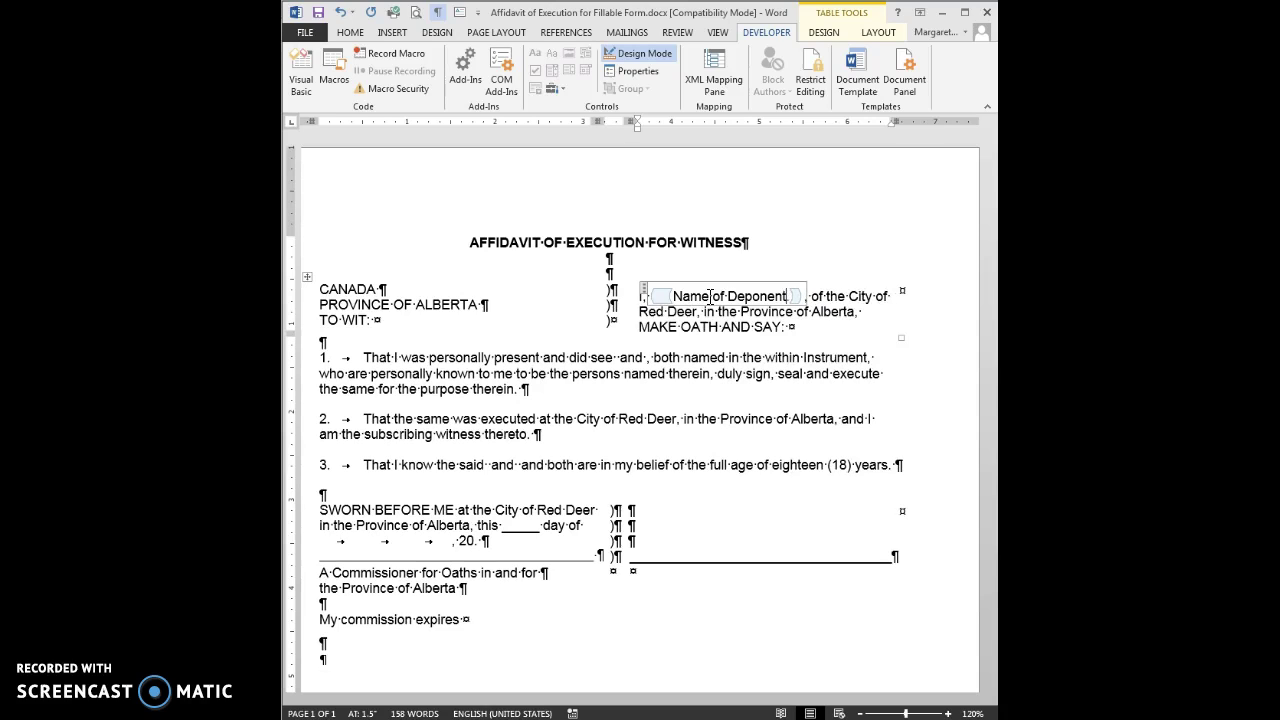
pyautogui.press('Delete')
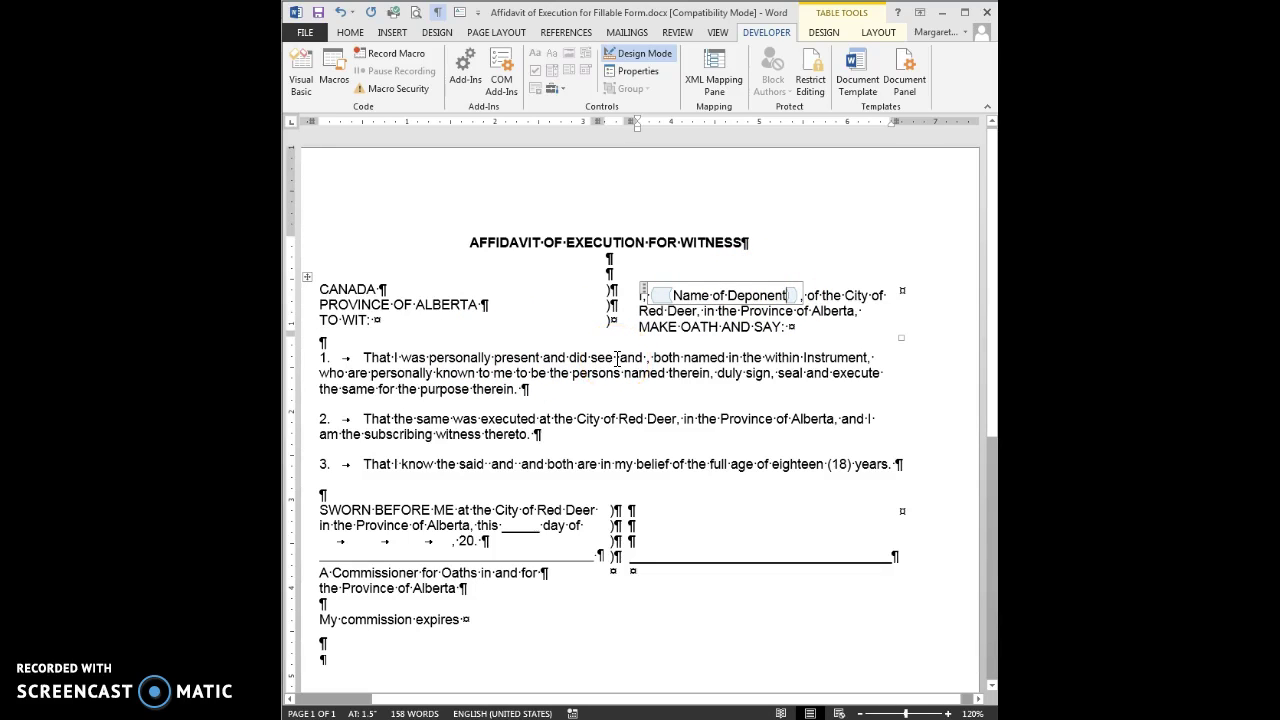
# Step: In item 1, add plain text controls after 'see' and 'and' reading Person 1 and Person 2
pyautogui.click(617, 357)
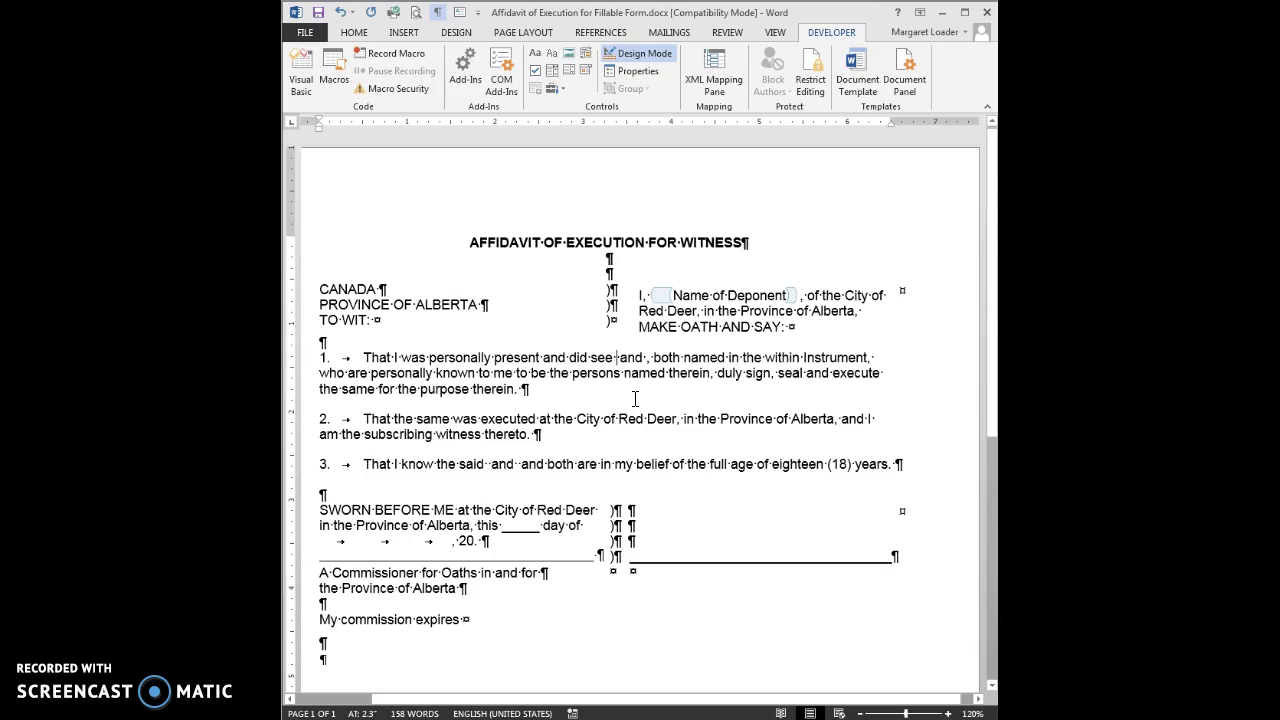
pyautogui.click(552, 56)
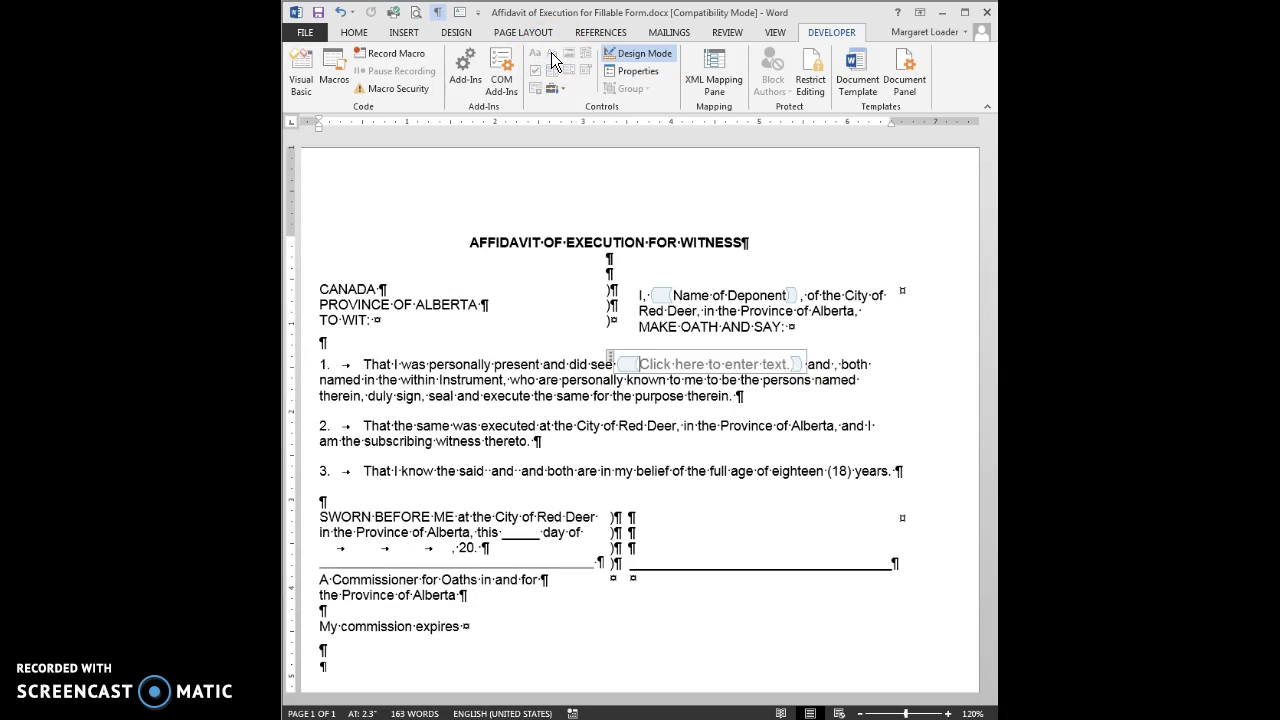
pyautogui.hotkey('ctrl', 'z')
pyautogui.press('BackSpace')
pyautogui.press('BackSpace')
pyautogui.press('BackSpace')
pyautogui.press('BackSpace')
pyautogui.press('BackSpace')
pyautogui.press('BackSpace')
pyautogui.press('BackSpace')
pyautogui.press('BackSpace')
pyautogui.press('BackSpace')
pyautogui.press('BackSpace')
pyautogui.press('BackSpace')
pyautogui.press('BackSpace')
pyautogui.press('BackSpace')
pyautogui.press('BackSpace')
pyautogui.press('BackSpace')
pyautogui.press('BackSpace')
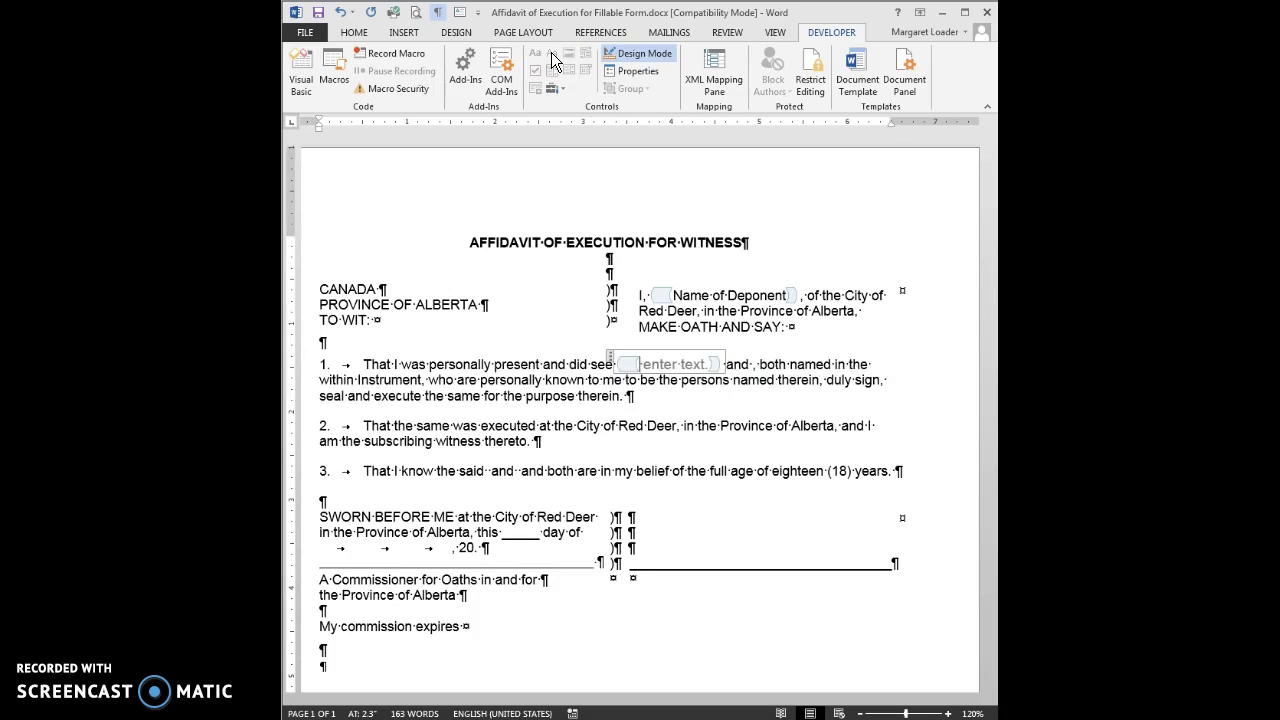
pyautogui.press('BackSpace')
pyautogui.press('BackSpace')
pyautogui.press('BackSpace')
pyautogui.press('BackSpace')
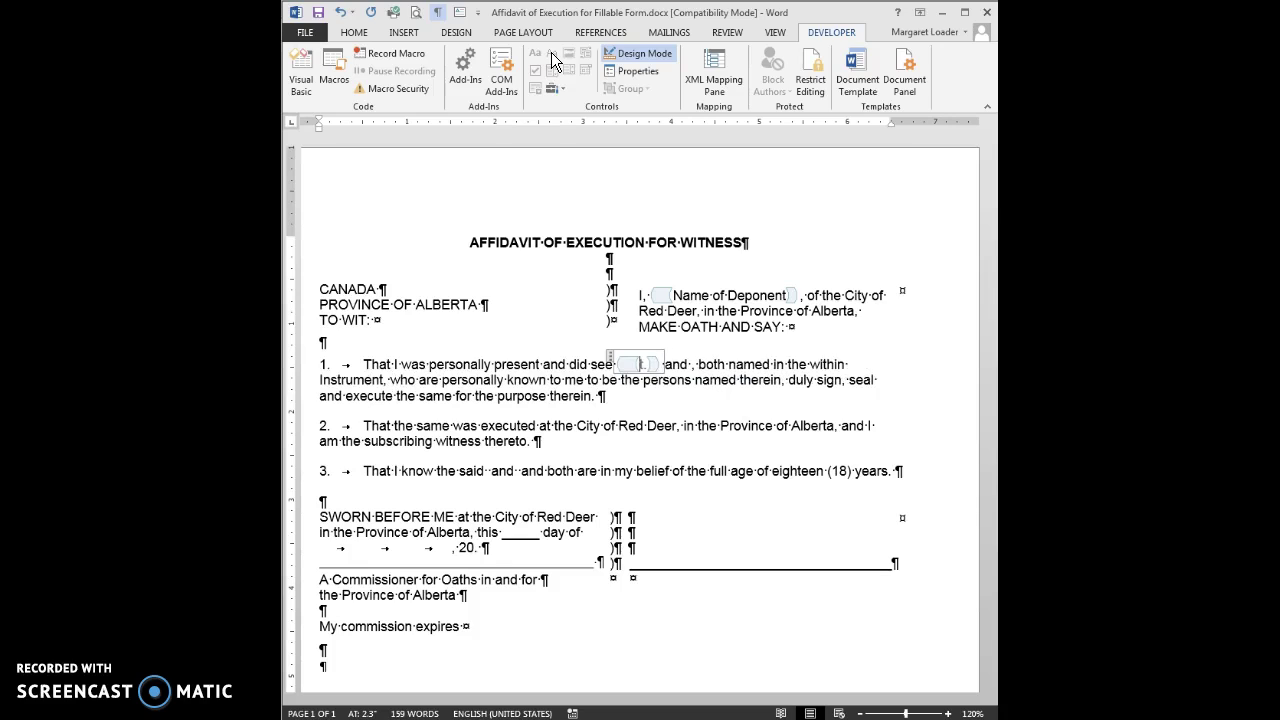
pyautogui.press('BackSpace')
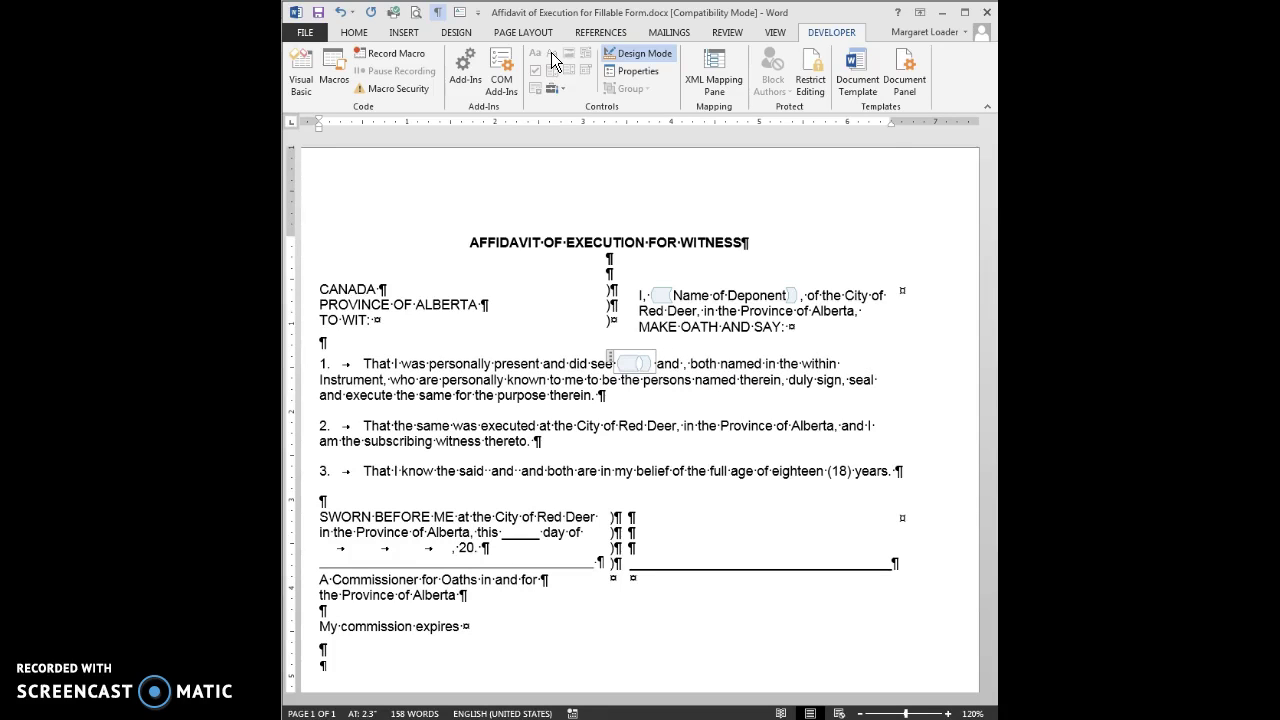
pyautogui.write('Perso')
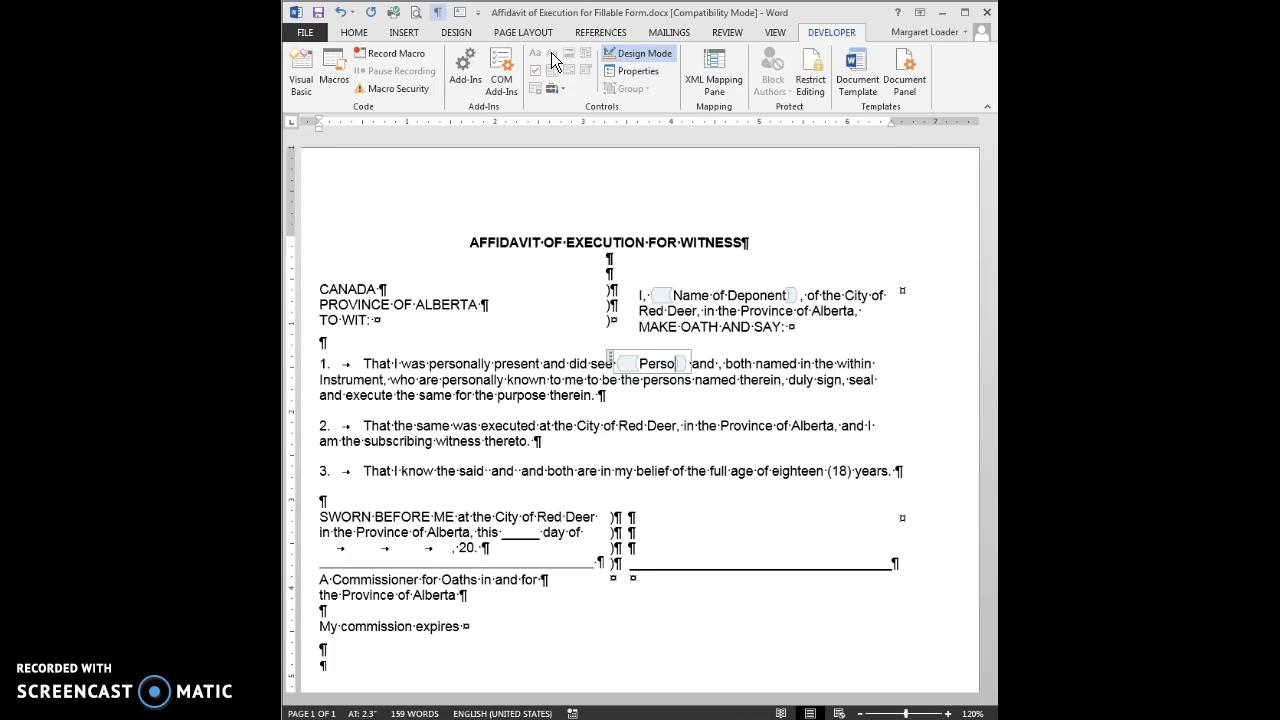
pyautogui.write('n 1')
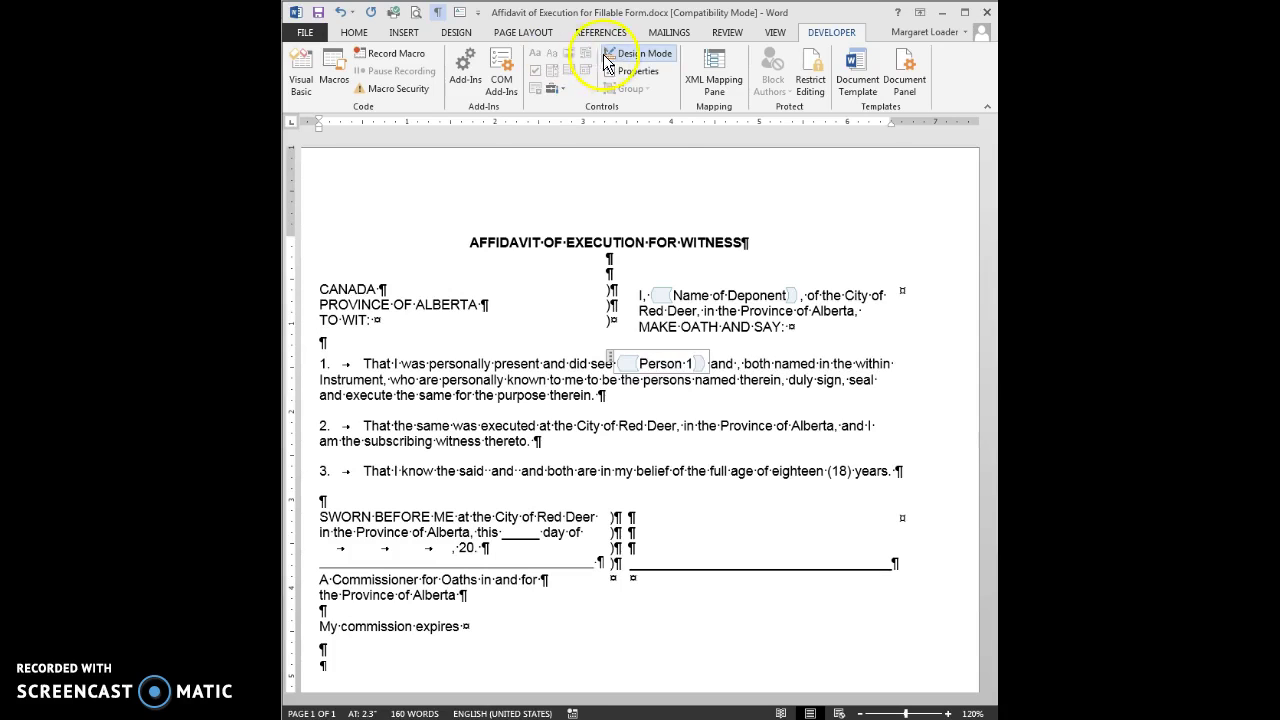
pyautogui.click(738, 364)
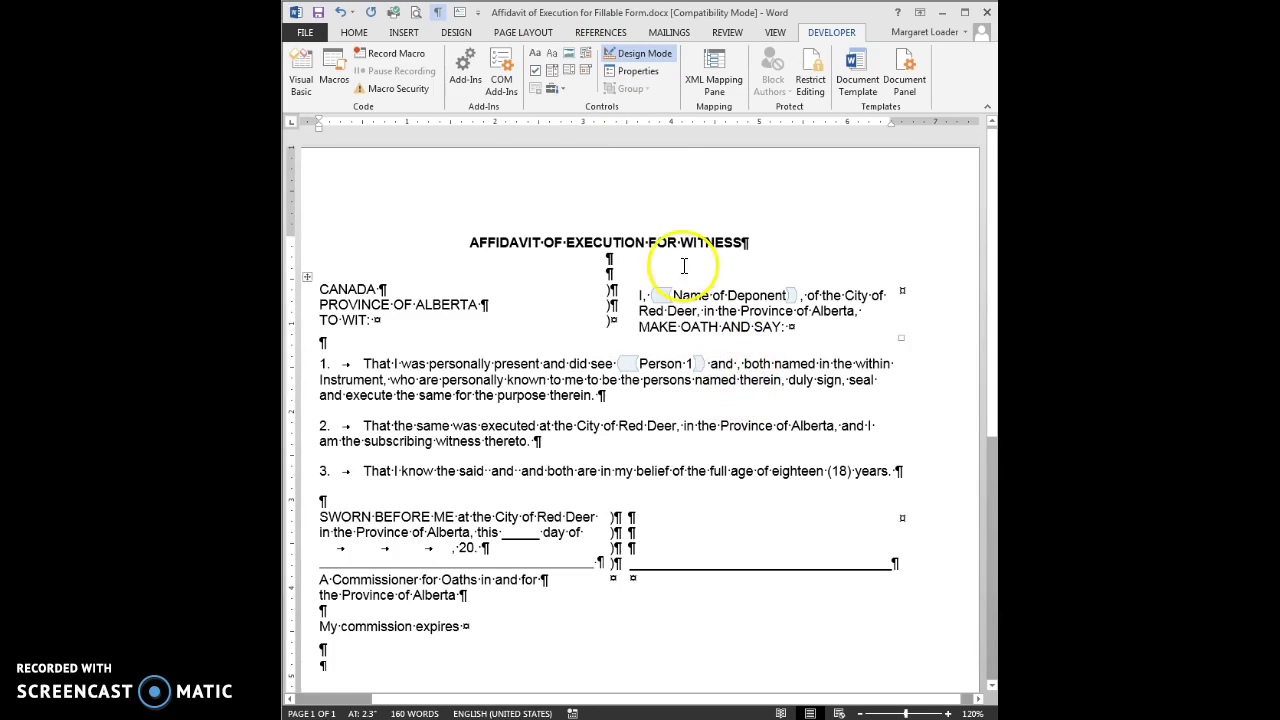
pyautogui.click(545, 58)
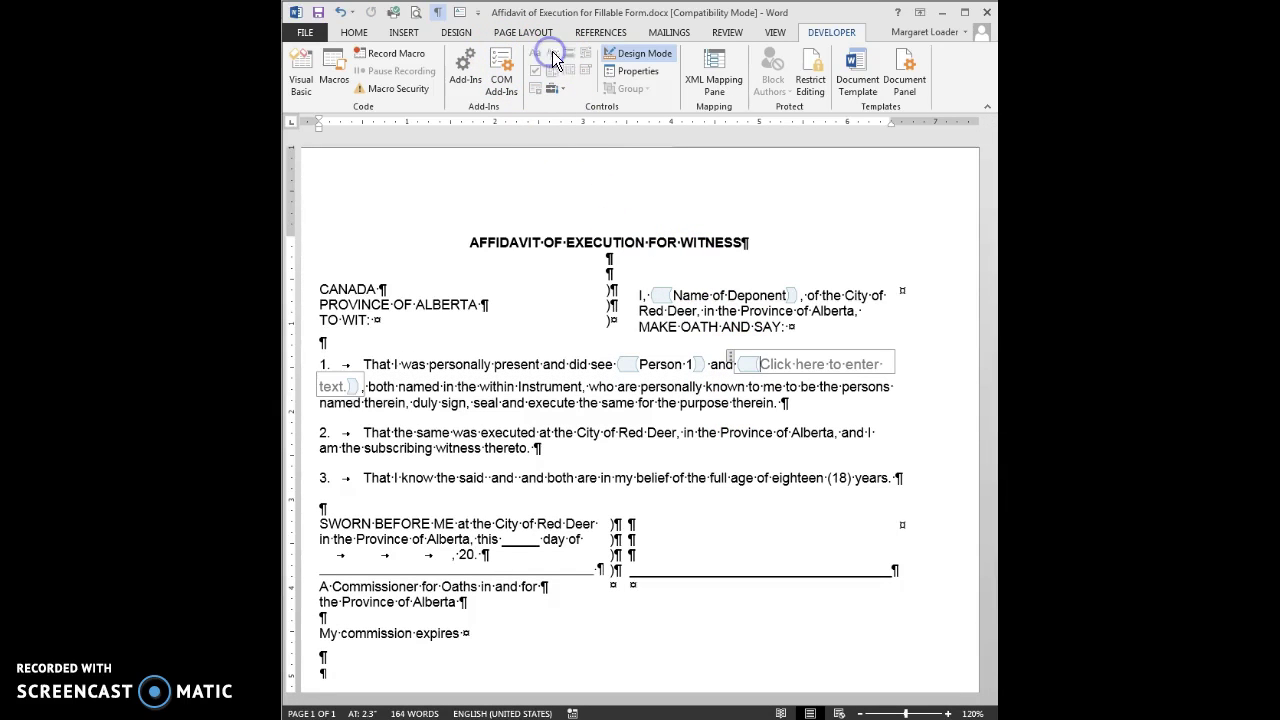
pyautogui.press('BackSpace')
pyautogui.press('BackSpace')
pyautogui.press('BackSpace')
pyautogui.press('BackSpace')
pyautogui.press('BackSpace')
pyautogui.press('BackSpace')
pyautogui.press('BackSpace')
pyautogui.press('BackSpace')
pyautogui.press('BackSpace')
pyautogui.press('BackSpace')
pyautogui.press('BackSpace')
pyautogui.press('BackSpace')
pyautogui.press('BackSpace')
pyautogui.press('BackSpace')
pyautogui.press('BackSpace')
pyautogui.press('BackSpace')
pyautogui.press('BackSpace')
pyautogui.press('BackSpace')
pyautogui.press('BackSpace')
pyautogui.press('BackSpace')
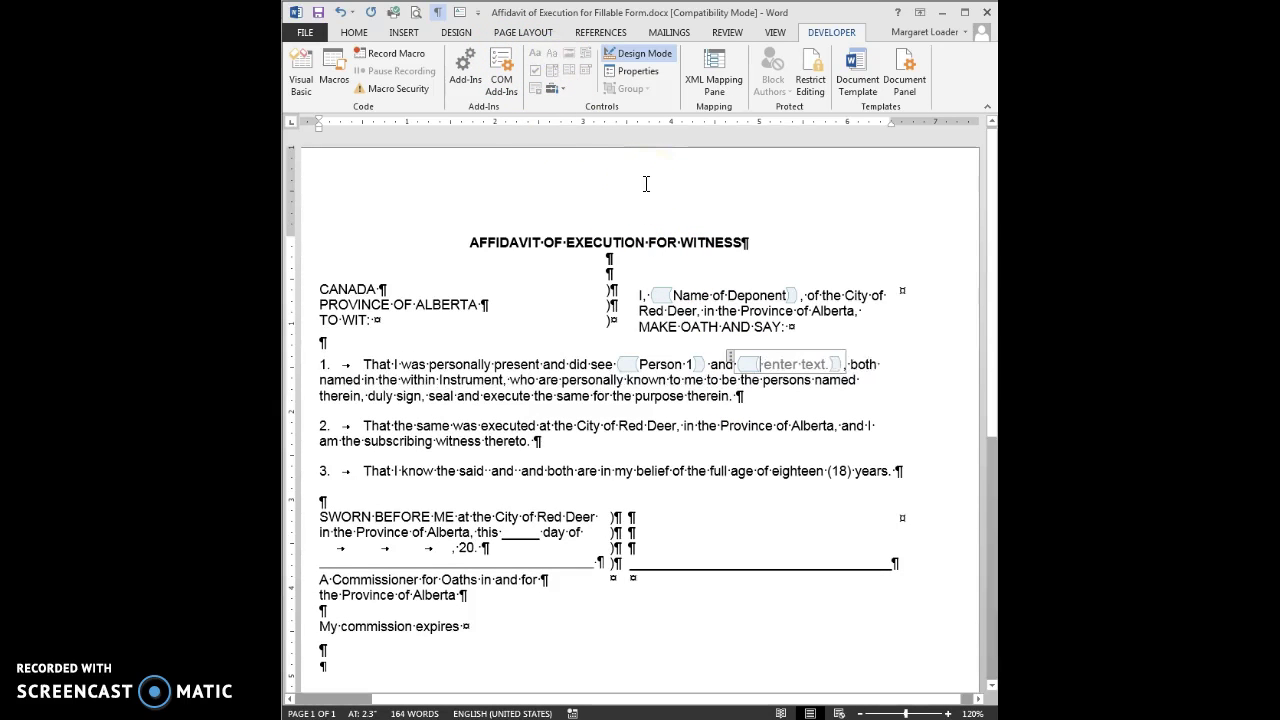
pyautogui.press('BackSpace')
pyautogui.press('BackSpace')
pyautogui.press('BackSpace')
pyautogui.press('BackSpace')
pyautogui.press('BackSpace')
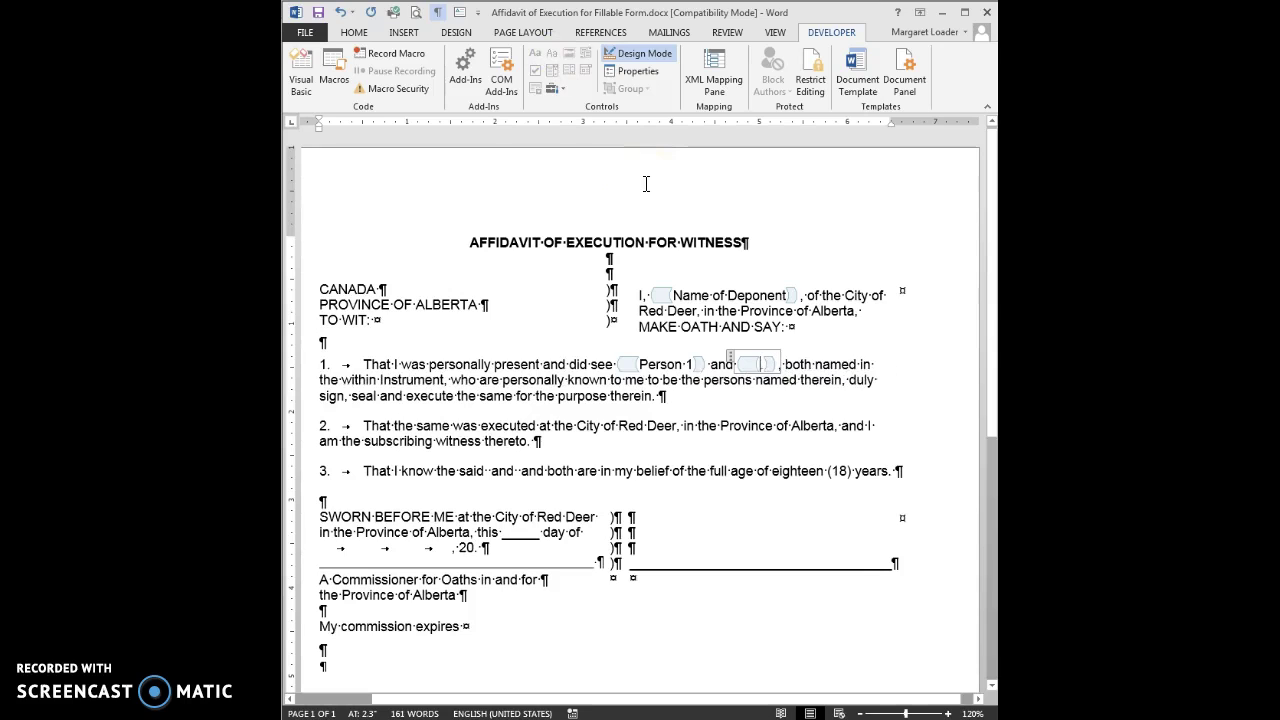
pyautogui.write('Per')
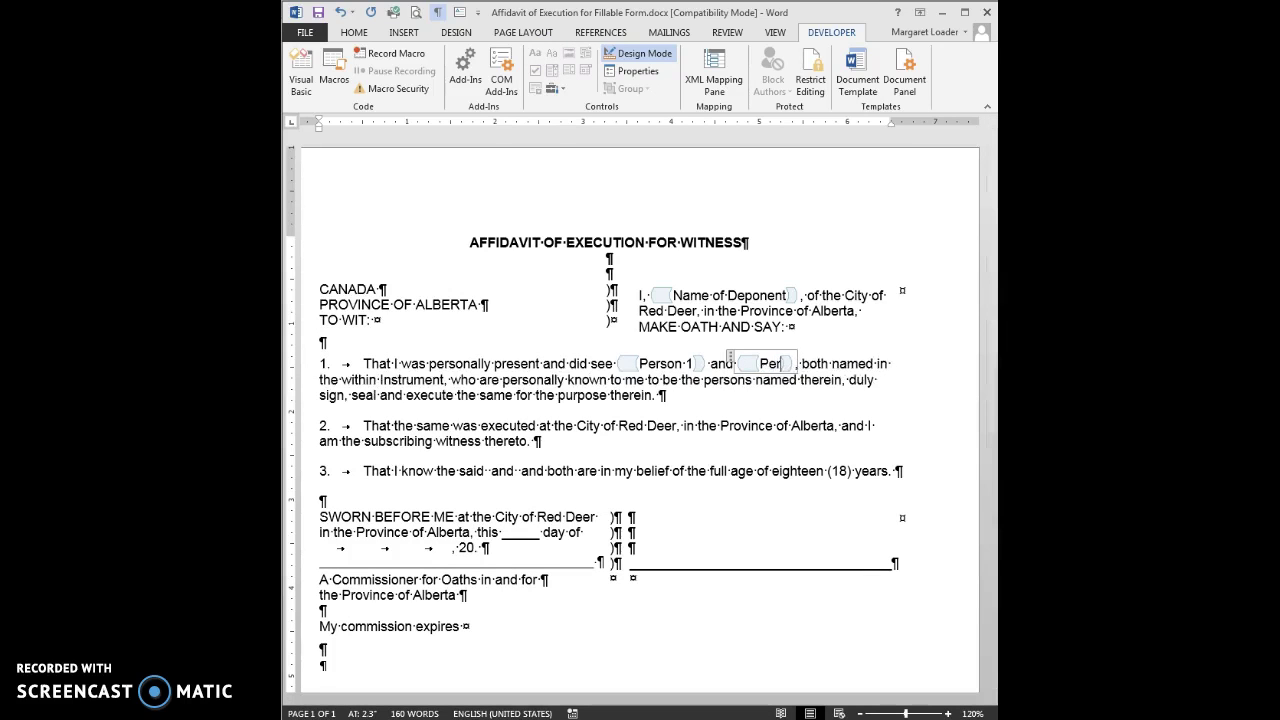
pyautogui.write('son 2')
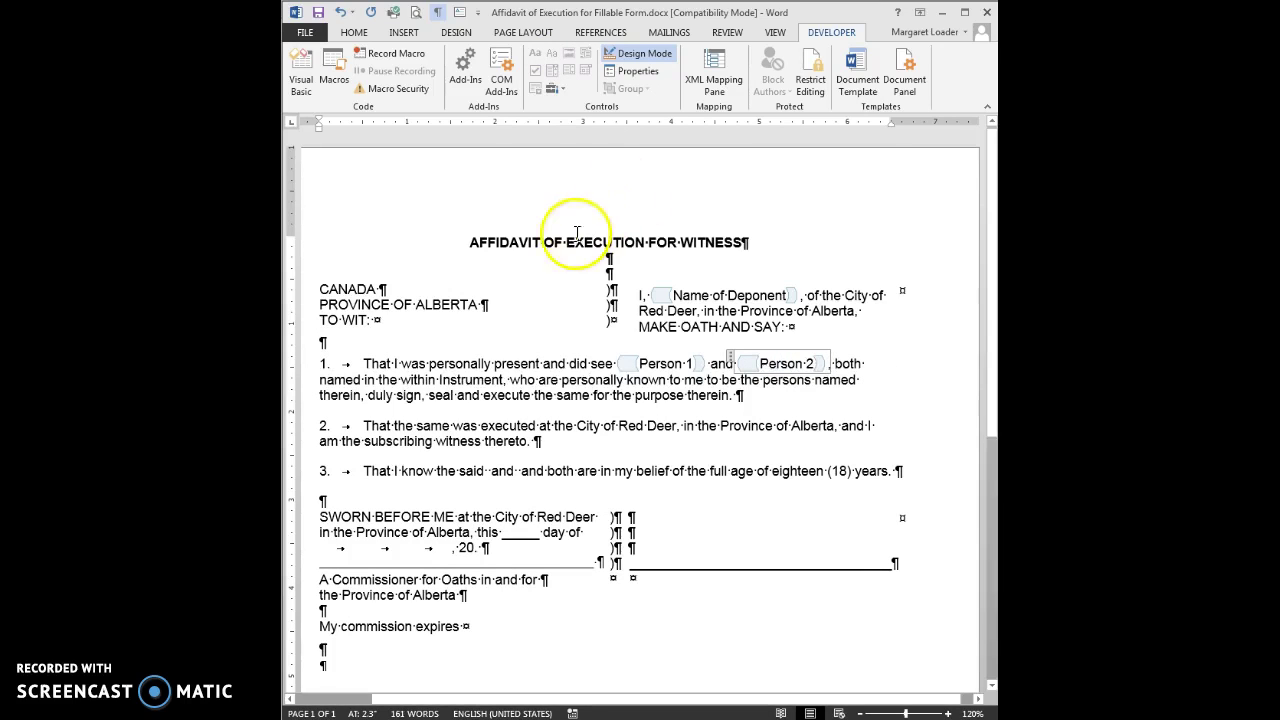
# Step: In item 3, add plain text controls after 'said' and 'and' reading Person 1 and Person 2
pyautogui.click(487, 470)
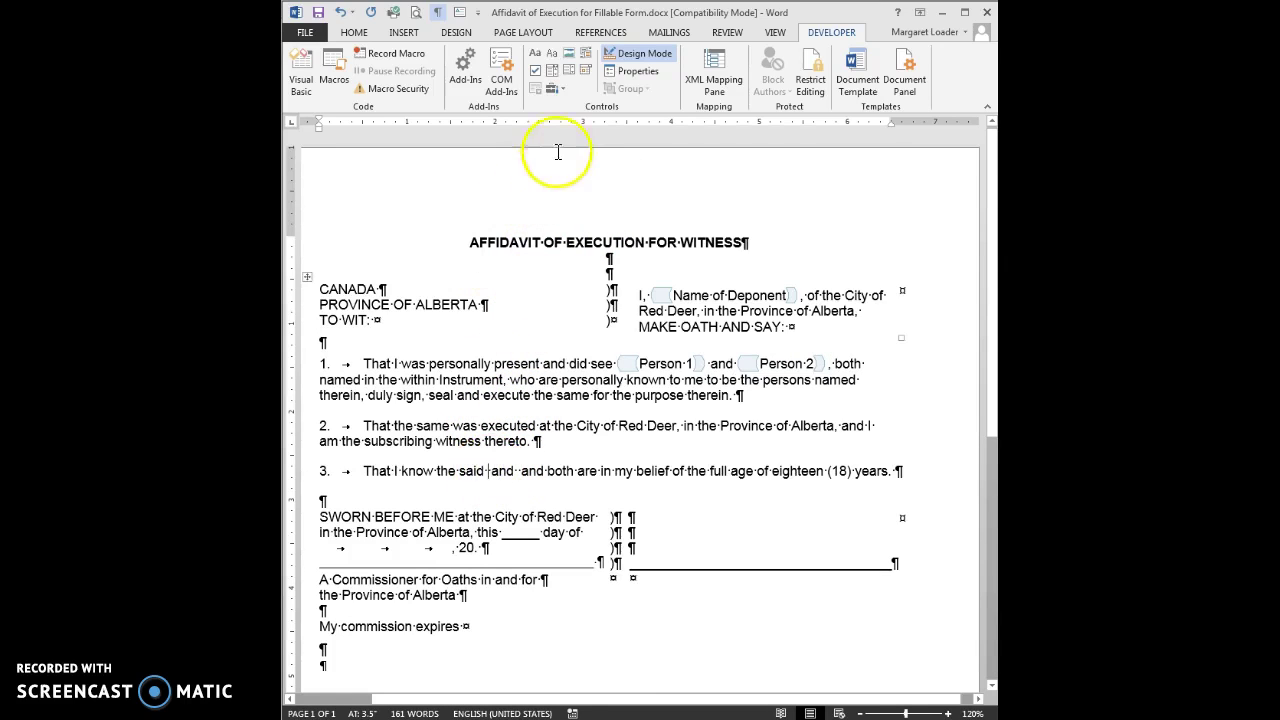
pyautogui.click(553, 58)
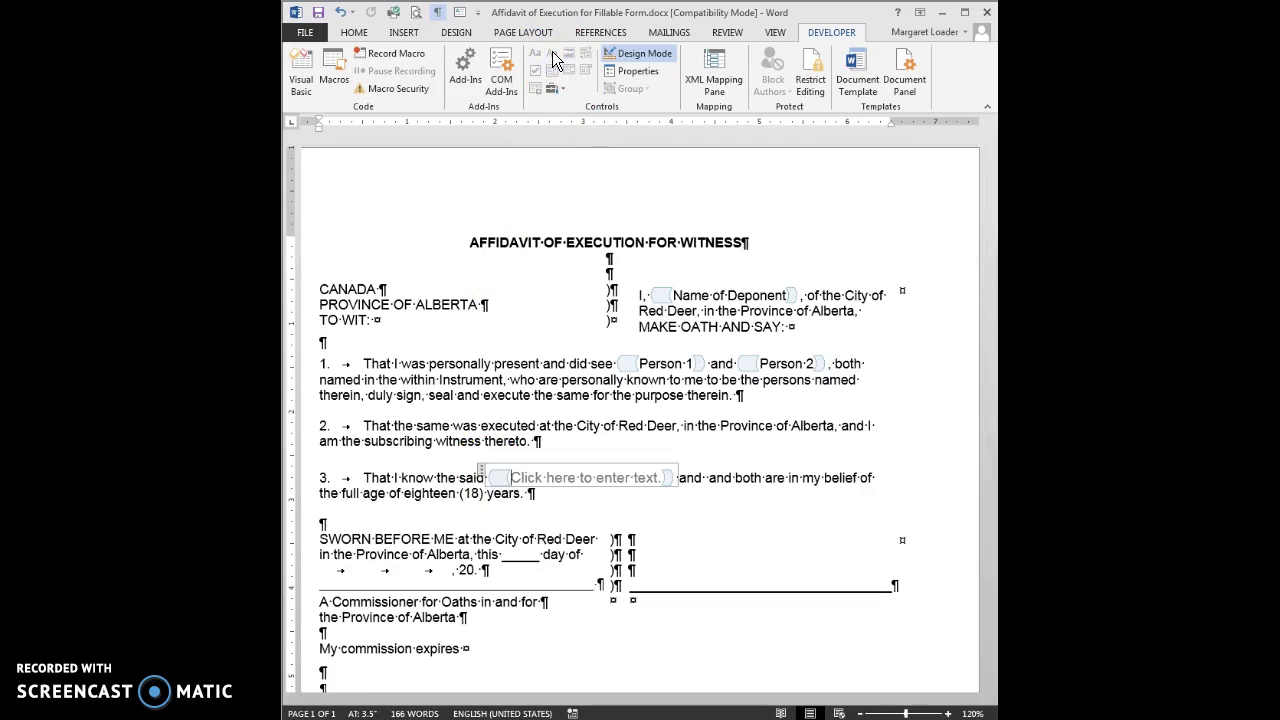
pyautogui.press('Delete')
pyautogui.press('Delete')
pyautogui.press('Delete')
pyautogui.press('Delete')
pyautogui.press('Delete')
pyautogui.press('Delete')
pyautogui.press('Delete')
pyautogui.press('Delete')
pyautogui.press('Delete')
pyautogui.press('Delete')
pyautogui.press('Delete')
pyautogui.press('Delete')
pyautogui.press('Delete')
pyautogui.press('Delete')
pyautogui.press('Delete')
pyautogui.press('Delete')
pyautogui.press('Delete')
pyautogui.press('Delete')
pyautogui.press('Delete')
pyautogui.press('Delete')
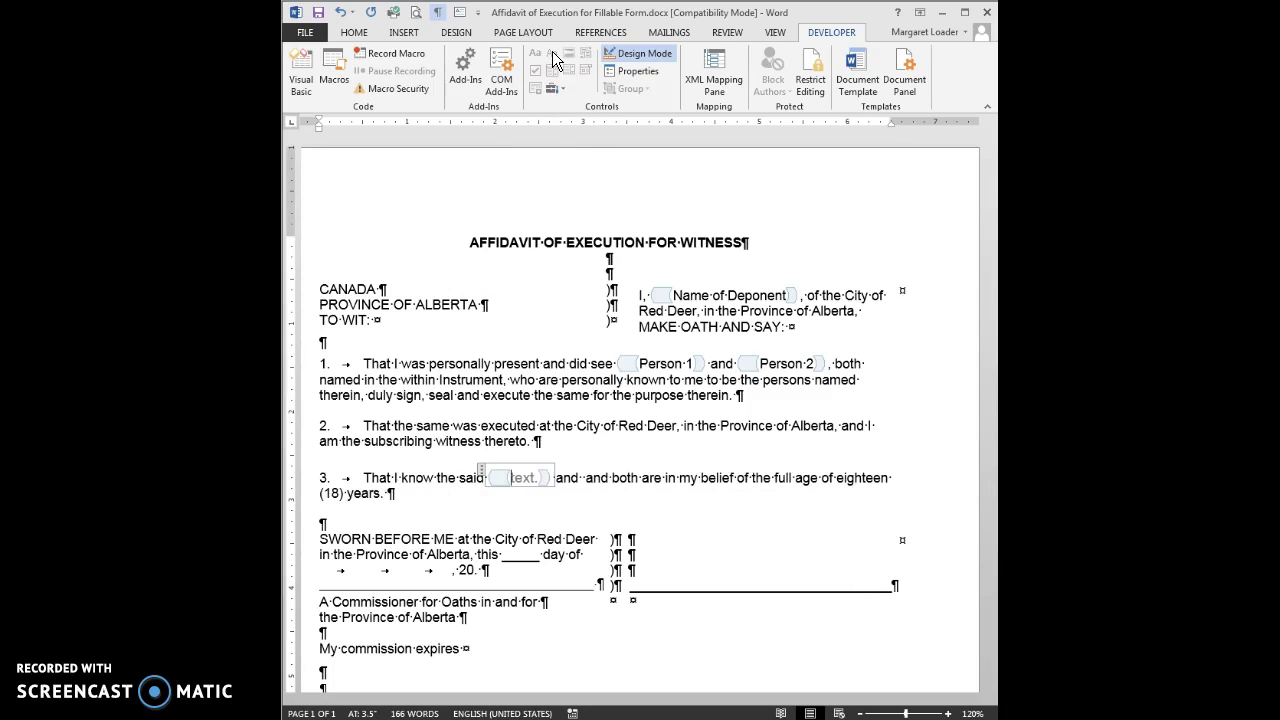
pyautogui.press('Delete')
pyautogui.press('Delete')
pyautogui.press('Delete')
pyautogui.press('Delete')
pyautogui.press('Delete')
pyautogui.write('P')
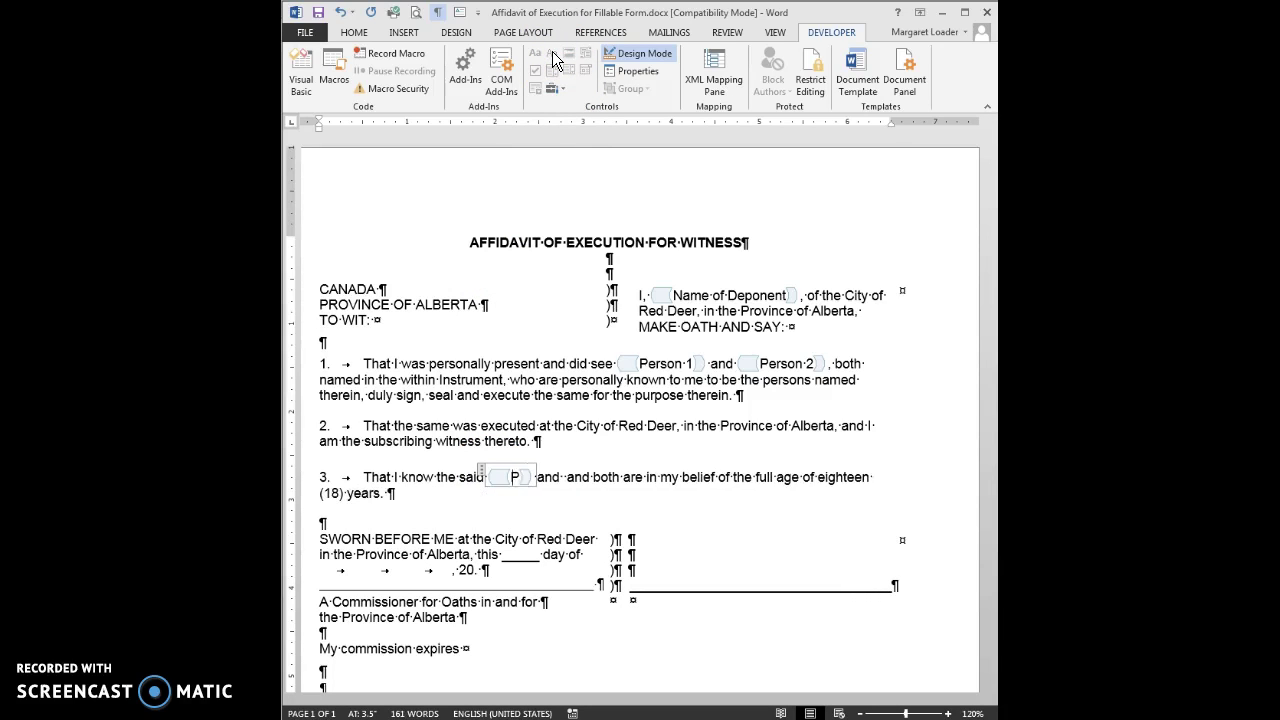
pyautogui.write('erson 1')
pyautogui.click(618, 482)
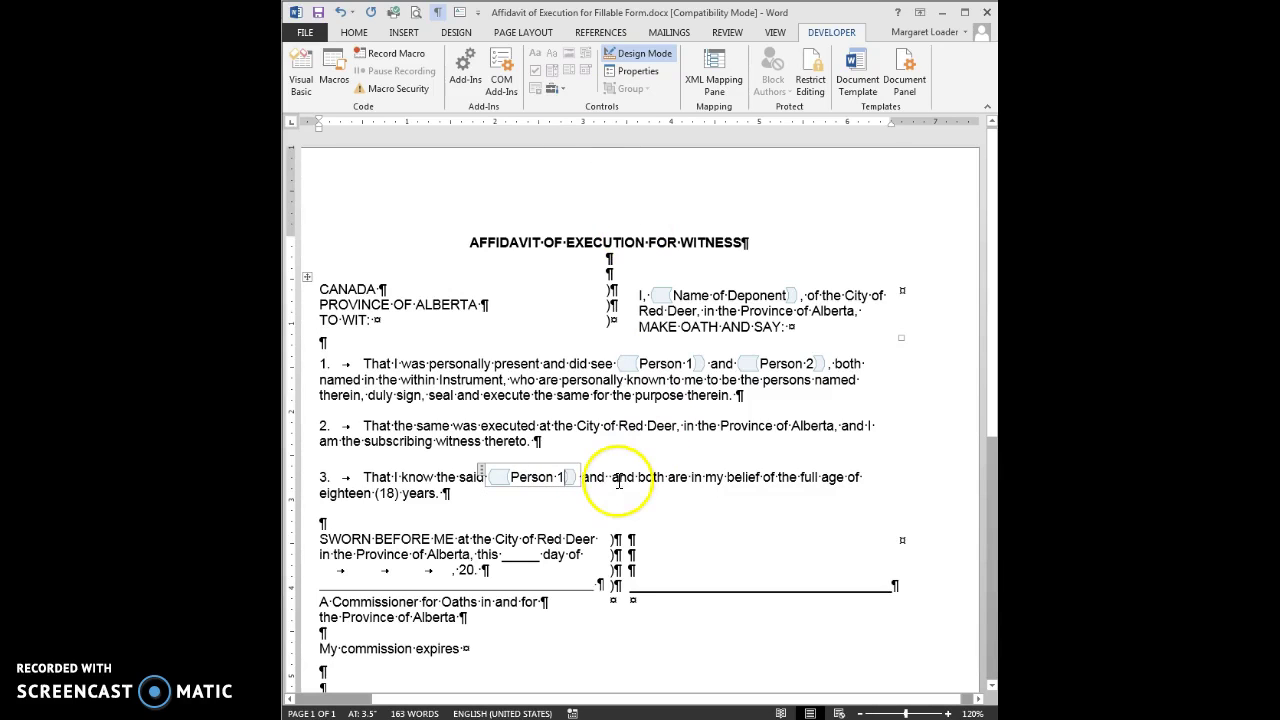
pyautogui.click(549, 53)
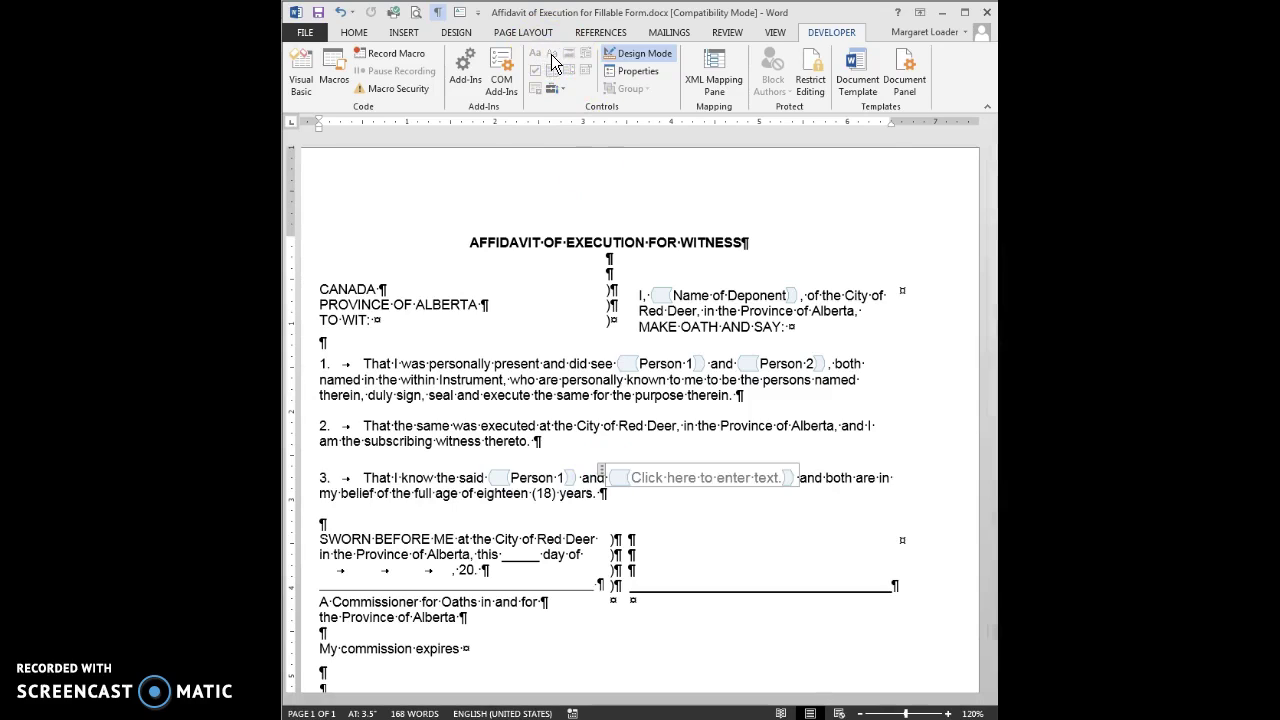
pyautogui.press('Delete')
pyautogui.press('Delete')
pyautogui.press('Delete')
pyautogui.press('Delete')
pyautogui.press('Delete')
pyautogui.press('Delete')
pyautogui.press('Delete')
pyautogui.press('Delete')
pyautogui.press('Delete')
pyautogui.press('Delete')
pyautogui.press('Delete')
pyautogui.press('Delete')
pyautogui.press('Delete')
pyautogui.press('Delete')
pyautogui.press('Delete')
pyautogui.press('Delete')
pyautogui.press('Delete')
pyautogui.press('Delete')
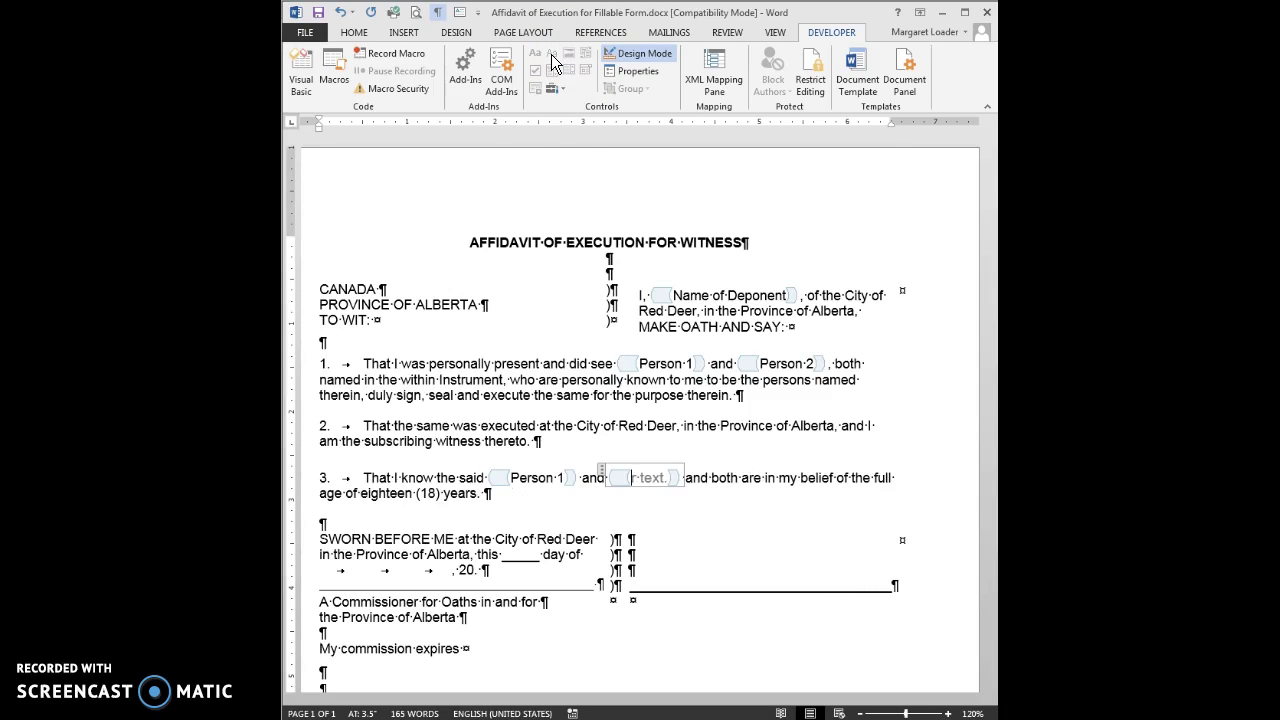
pyautogui.press('Delete')
pyautogui.press('Delete')
pyautogui.press('Delete')
pyautogui.press('Delete')
pyautogui.press('Delete')
pyautogui.press('Delete')
pyautogui.press('Delete')
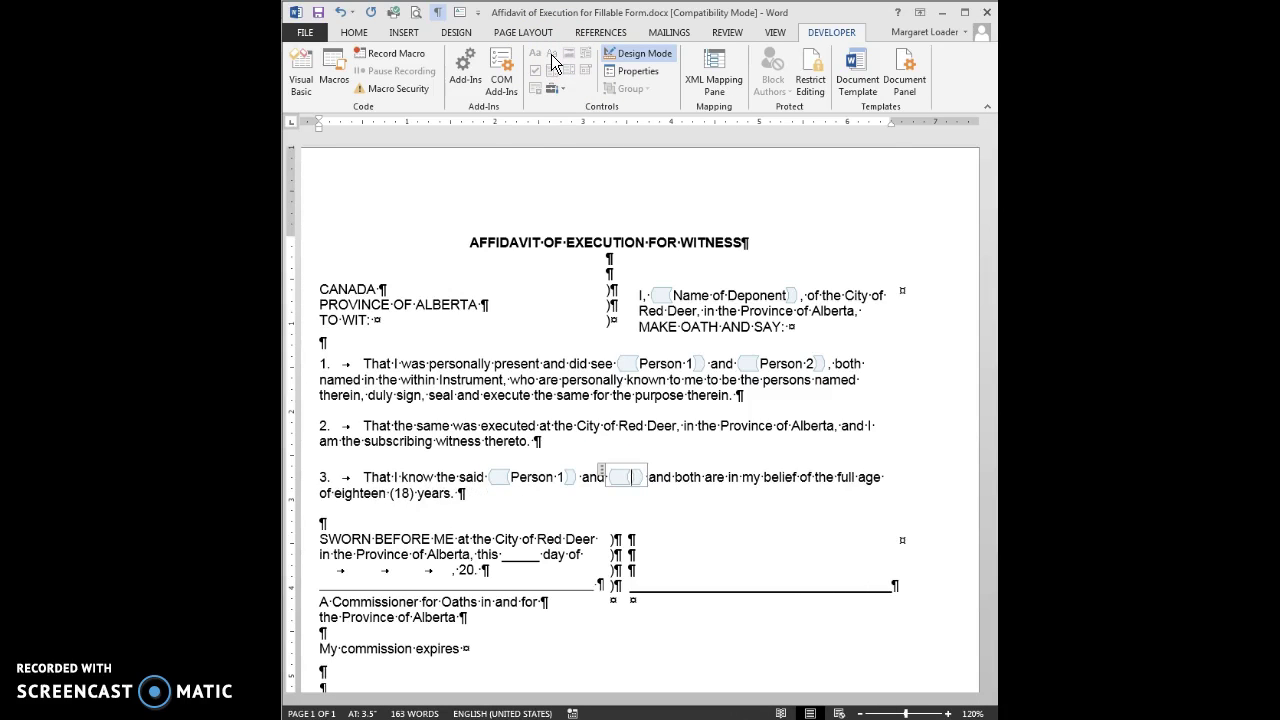
pyautogui.write('Person ')
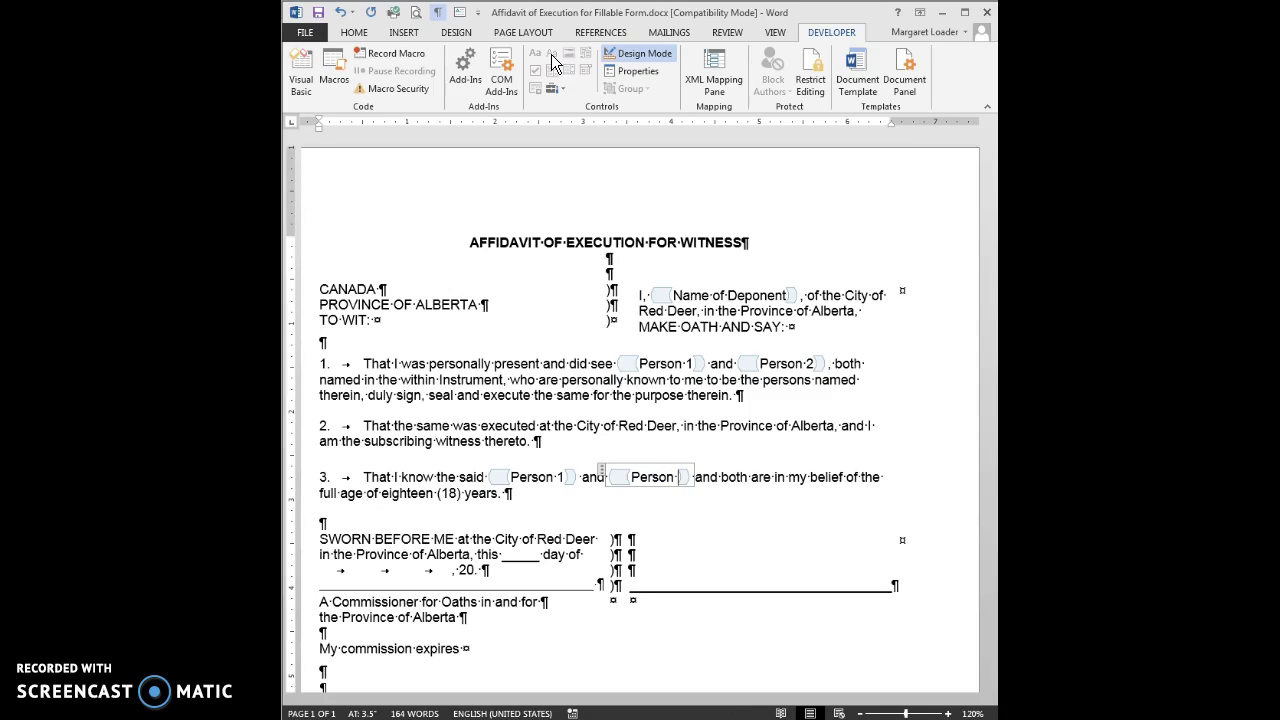
pyautogui.write('2')
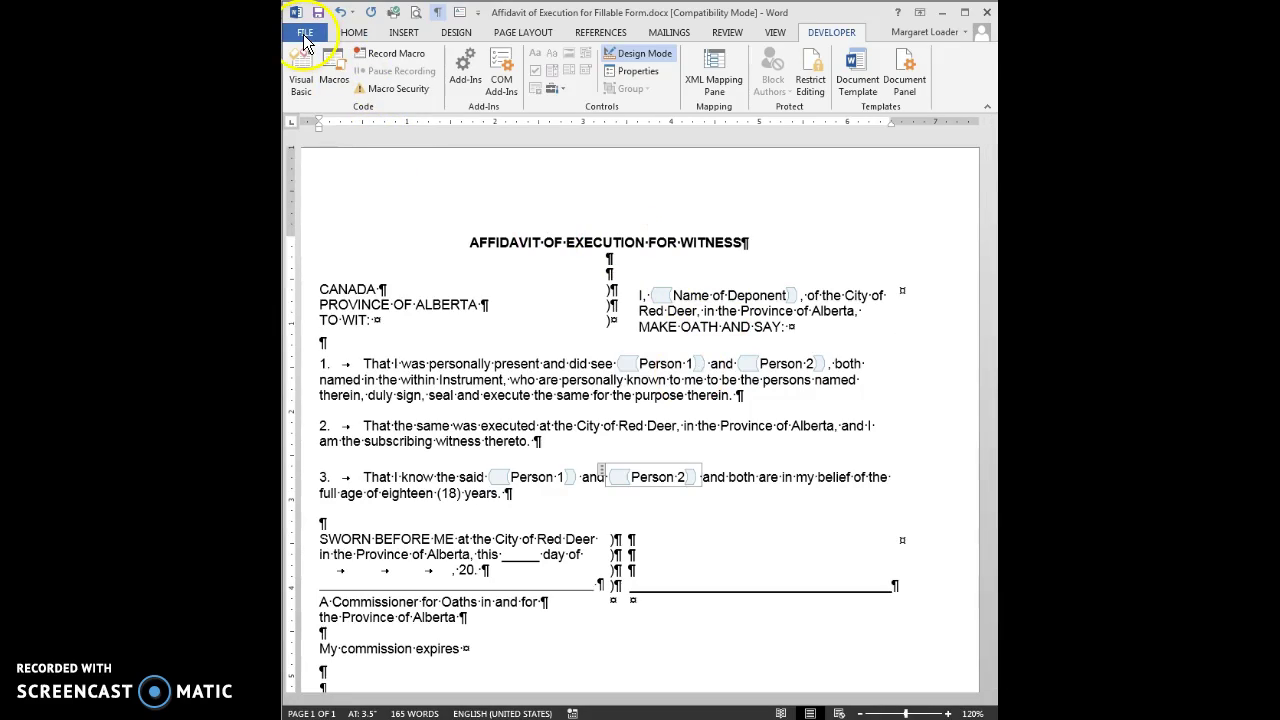
# Step: Save the affidavit into the Desktop's Fillable Form folder, close Word, and reopen the .docx
pyautogui.click(305, 38)
pyautogui.click(314, 187)
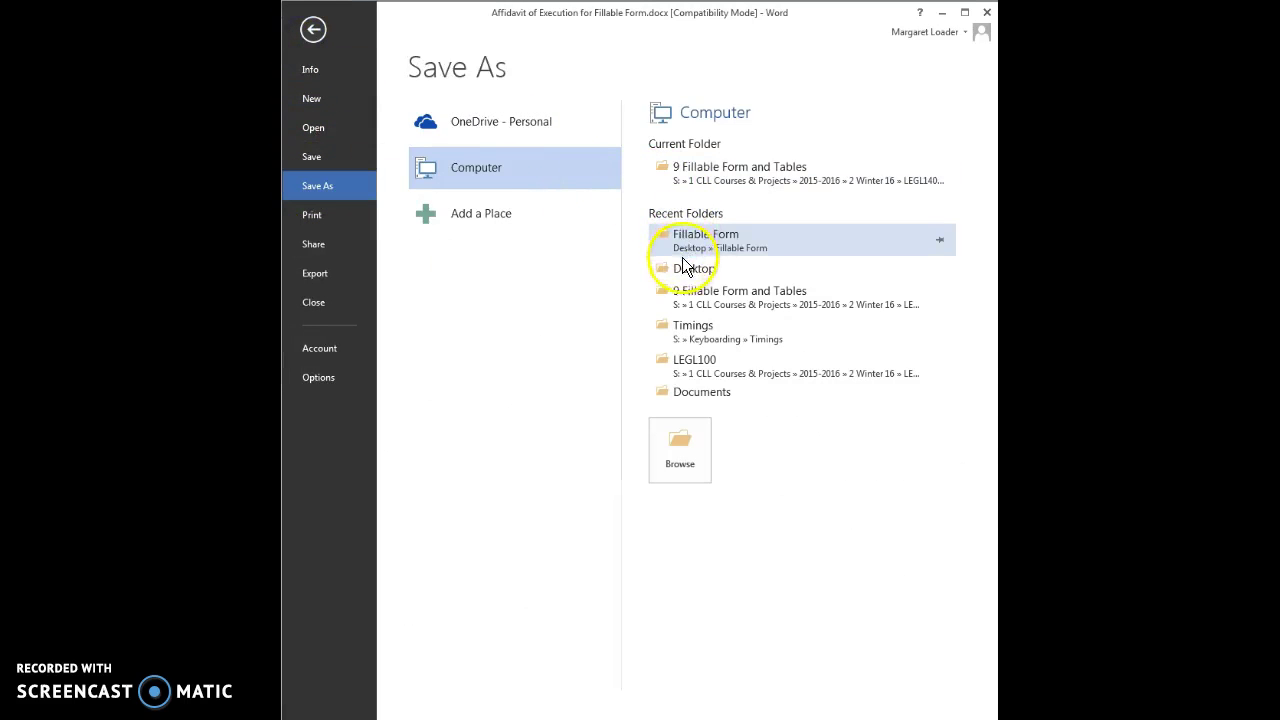
pyautogui.click(688, 268)
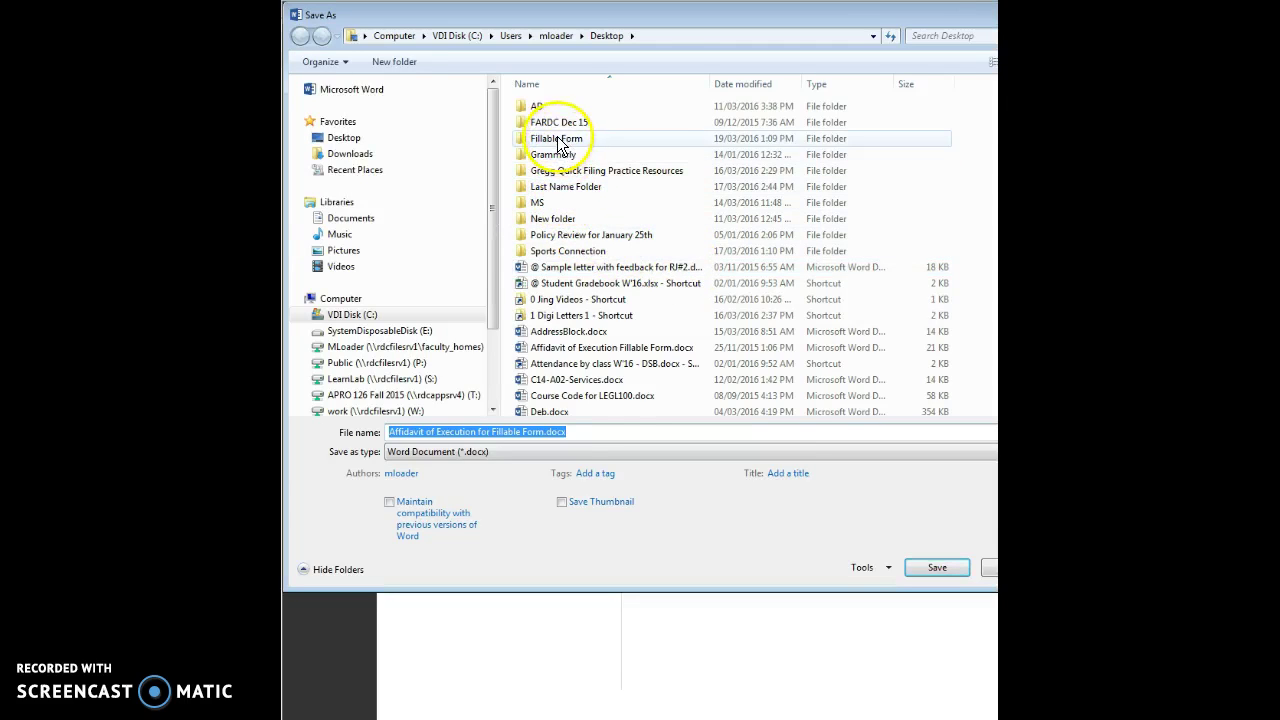
pyautogui.doubleClick(557, 140)
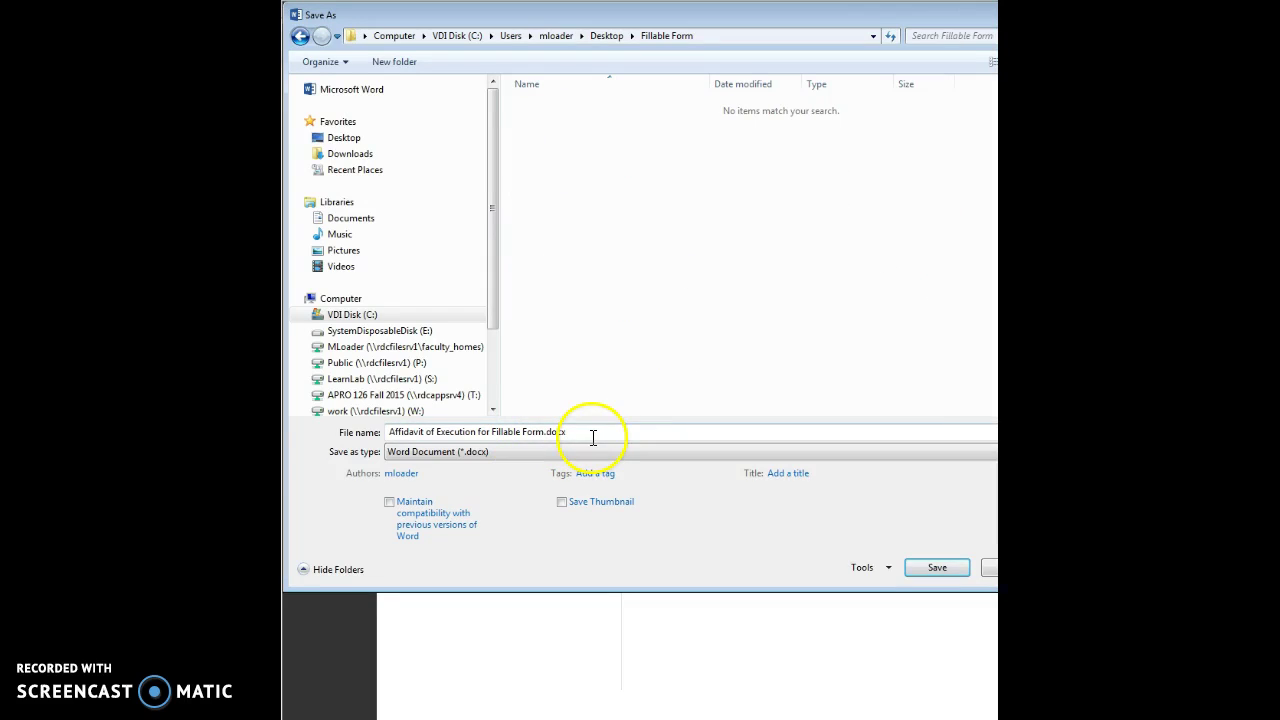
pyautogui.click(933, 568)
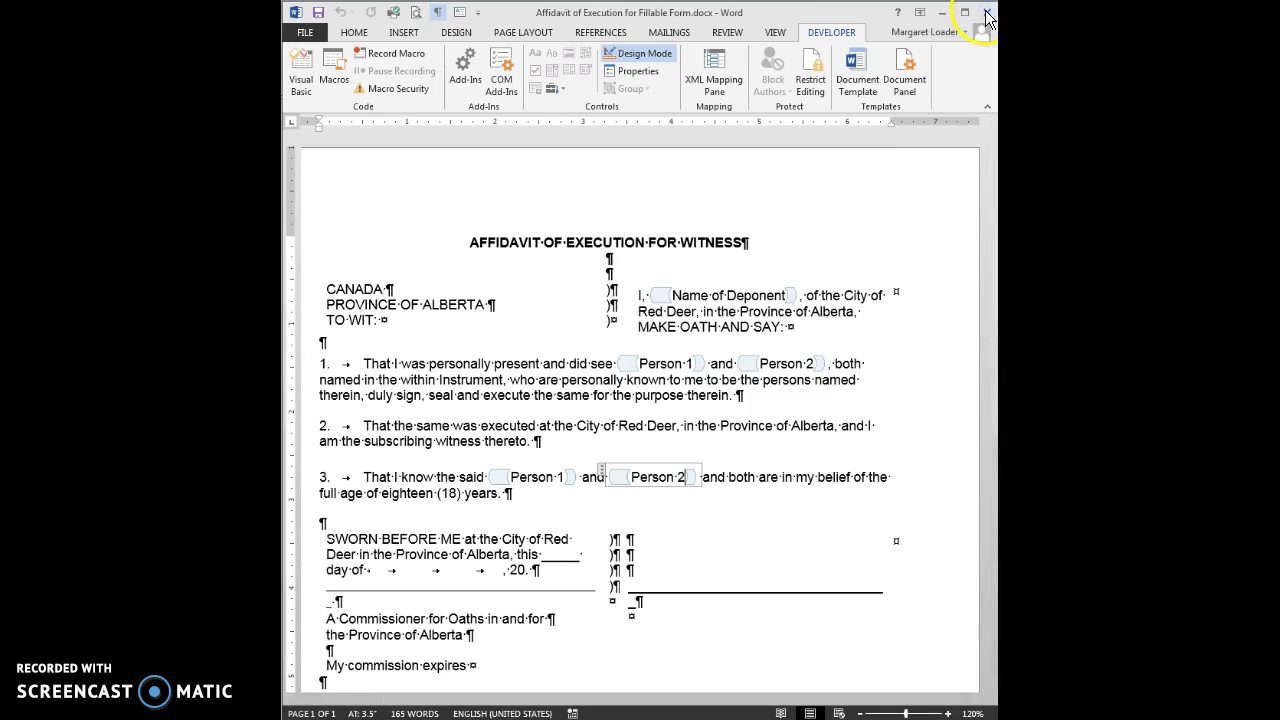
pyautogui.click(985, 12)
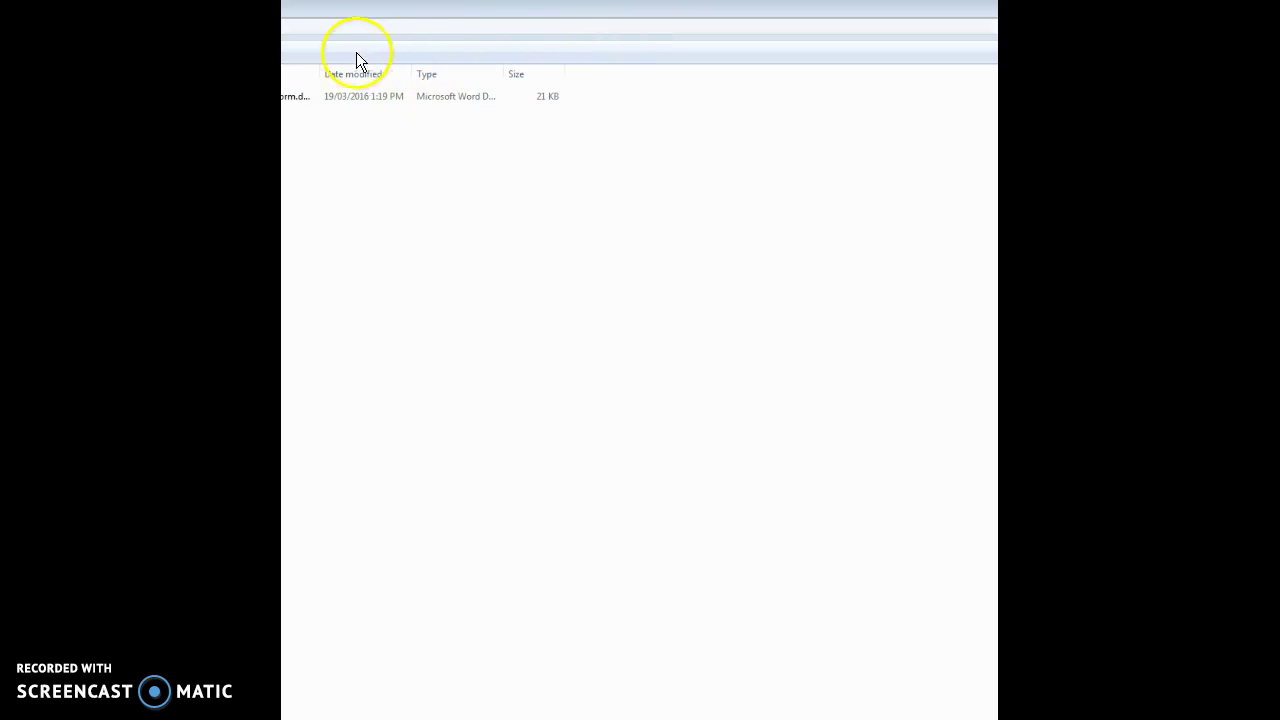
pyautogui.doubleClick(370, 96)
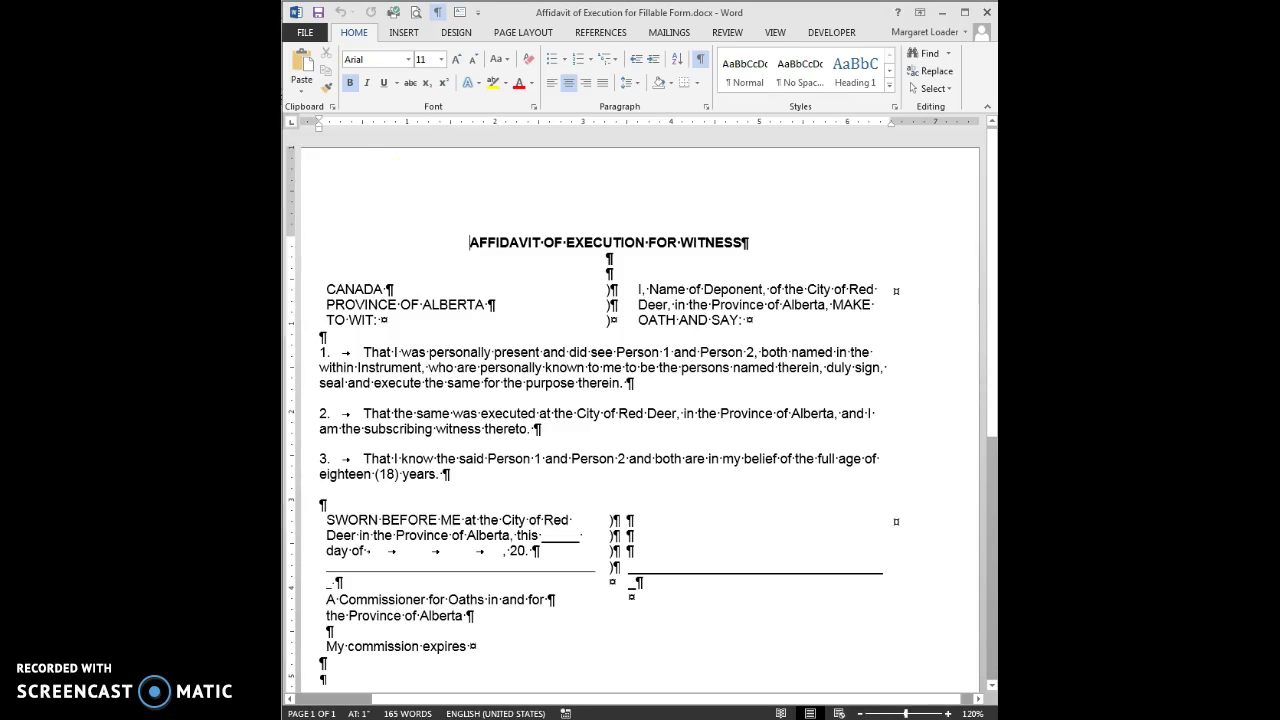
# Step: Hide formatting marks with Show/Hide ¶ and place the cursor after the title
pyautogui.click(701, 59)
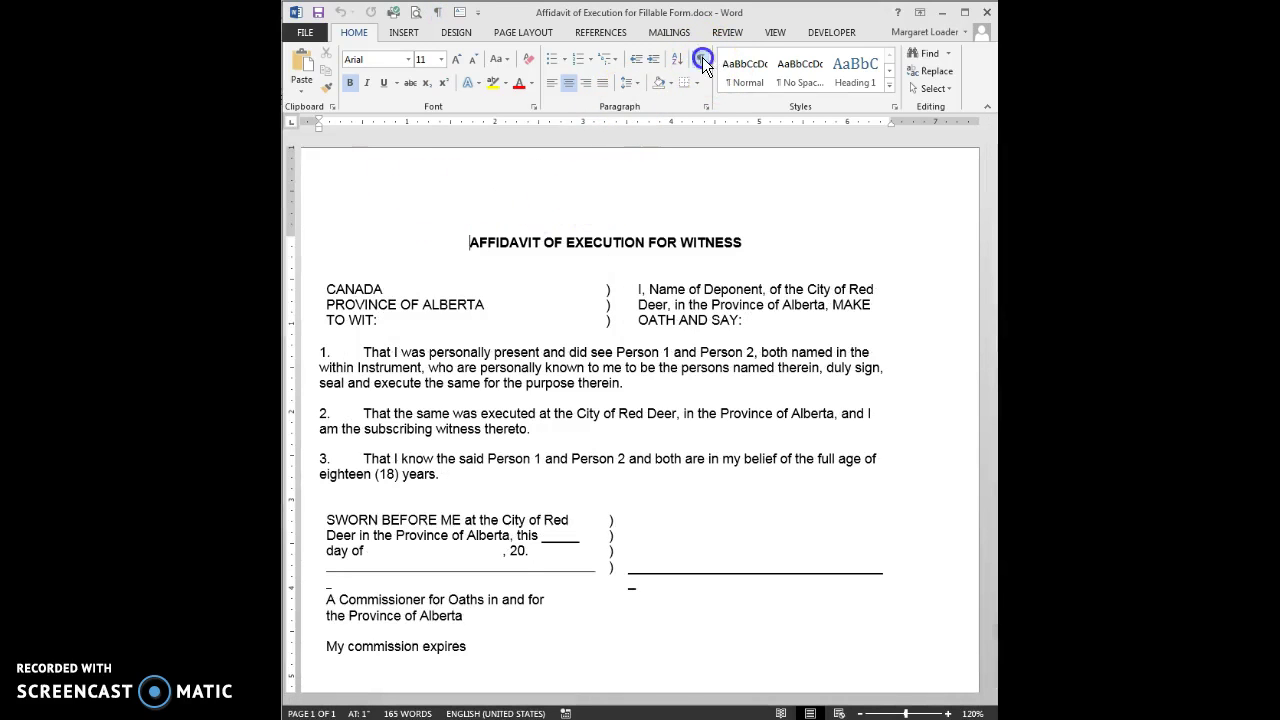
pyautogui.click(776, 235)
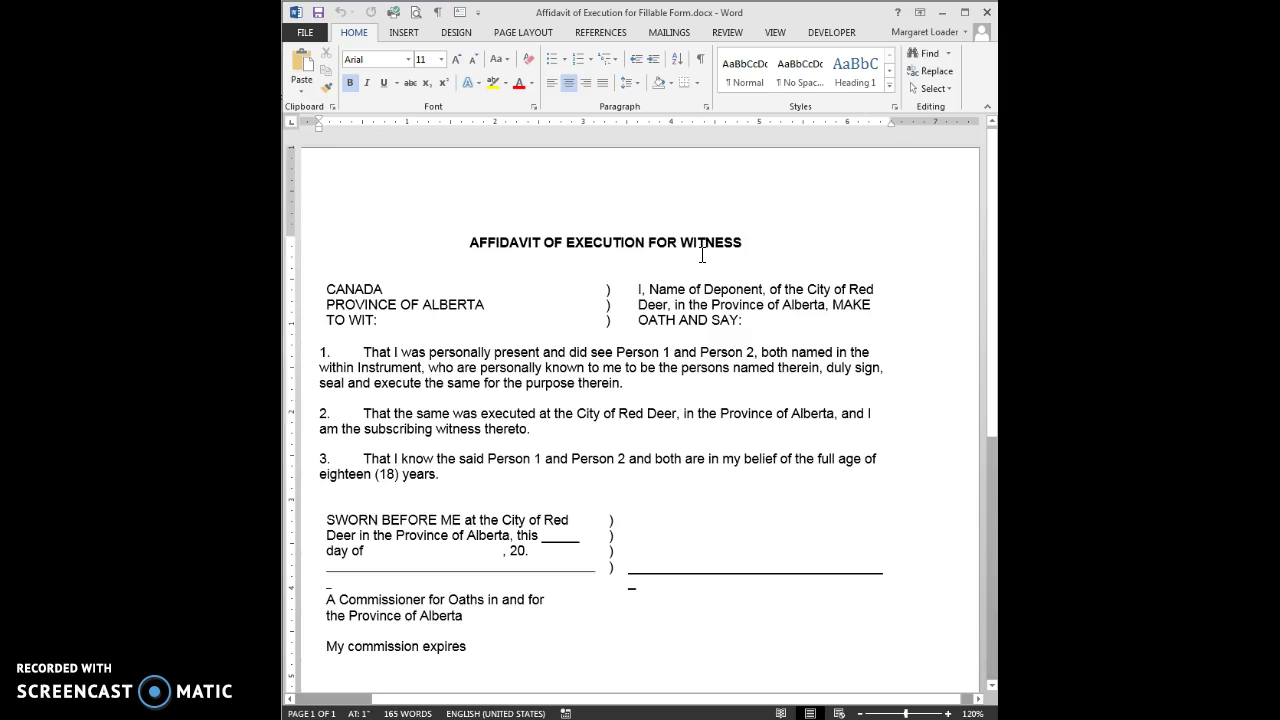
# Step: Replace the Name of Deponent placeholder with the deponent's full name
pyautogui.click(653, 290)
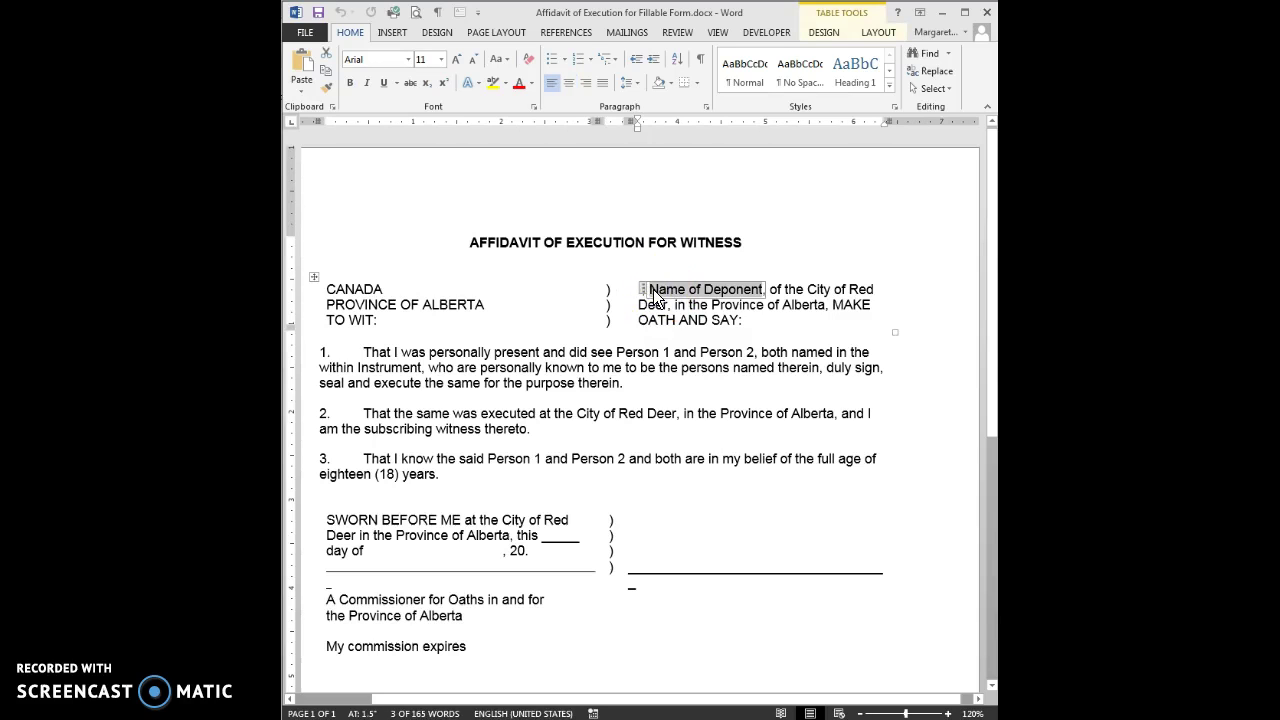
pyautogui.moveTo(656, 300)
pyautogui.mouseDown()
pyautogui.moveTo(755, 298)
pyautogui.moveTo(648, 297)
pyautogui.mouseUp()
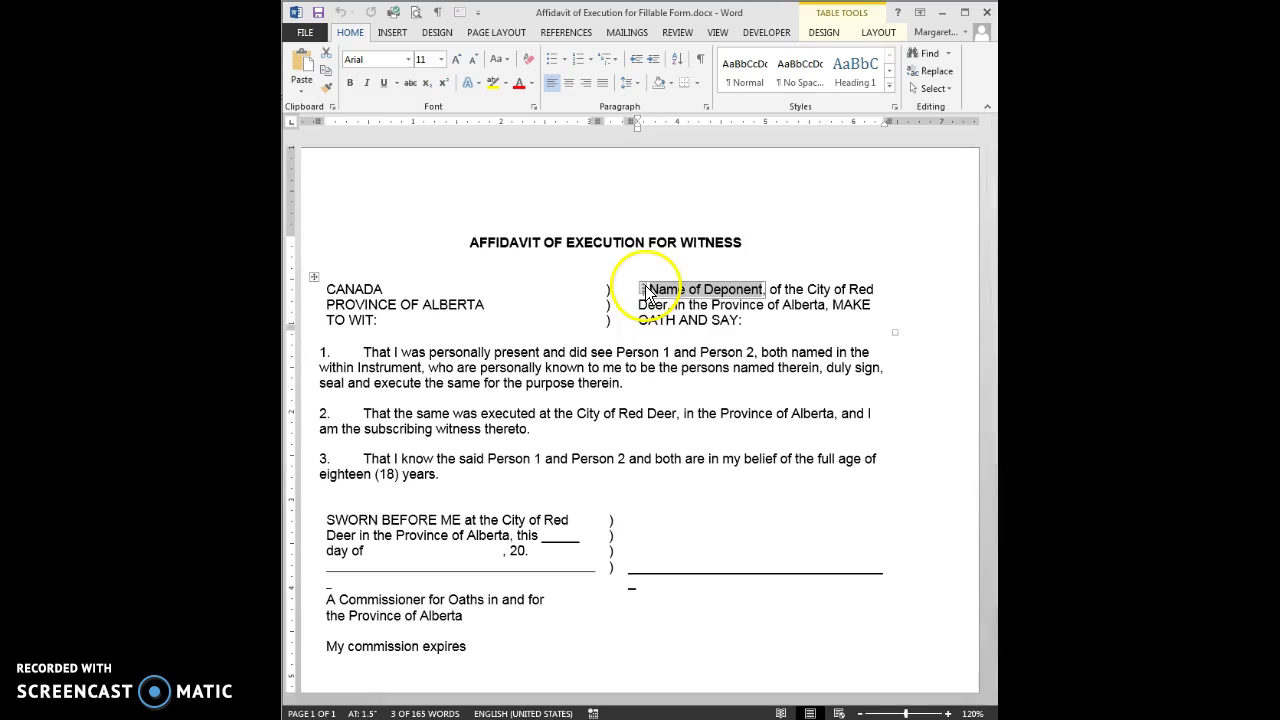
pyautogui.click(646, 294)
pyautogui.moveTo(646, 294); pyautogui.dragTo(676, 302)
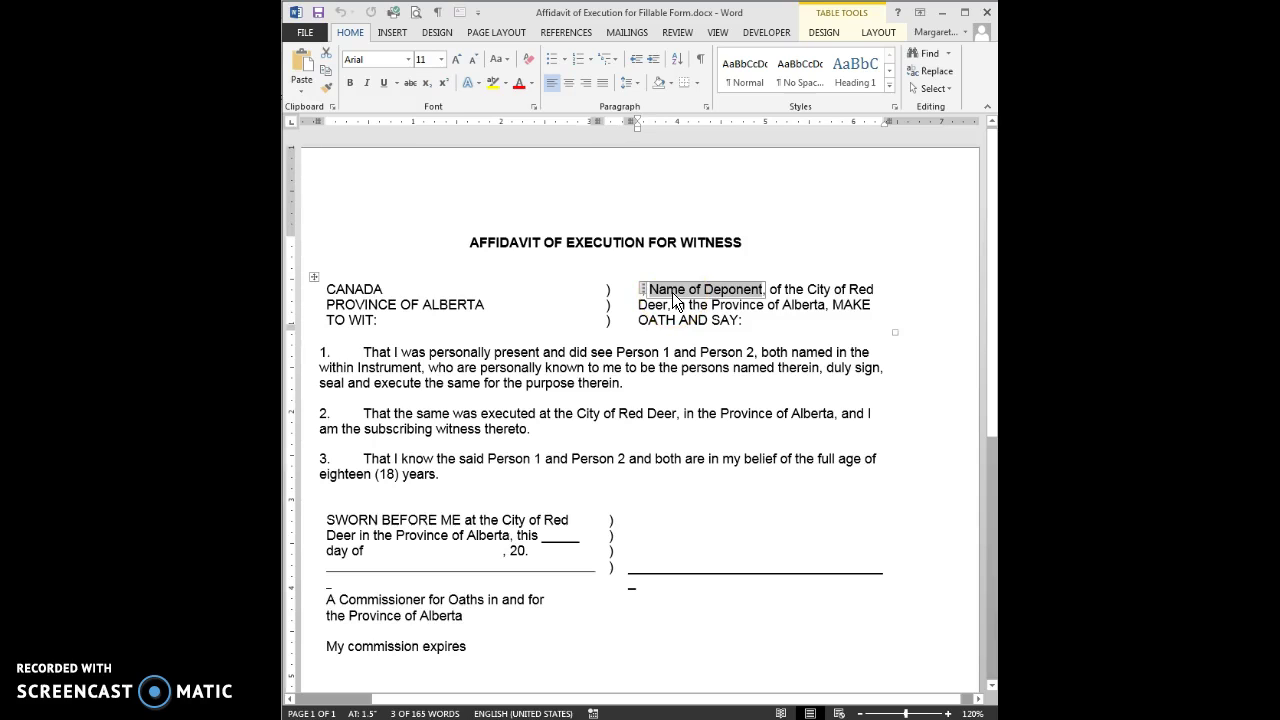
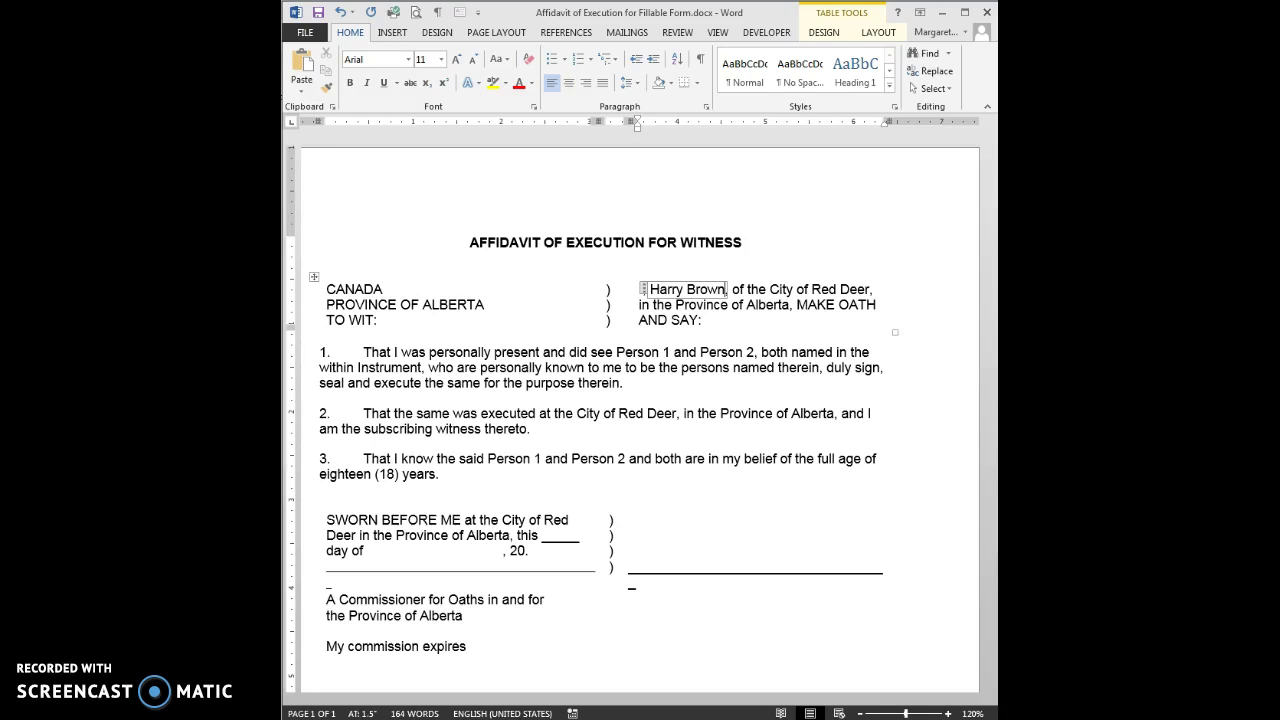
# Step: Fill the Person 1 and Person 2 fields in items 1 and 3 with the two persons' names
pyautogui.press('Tab')
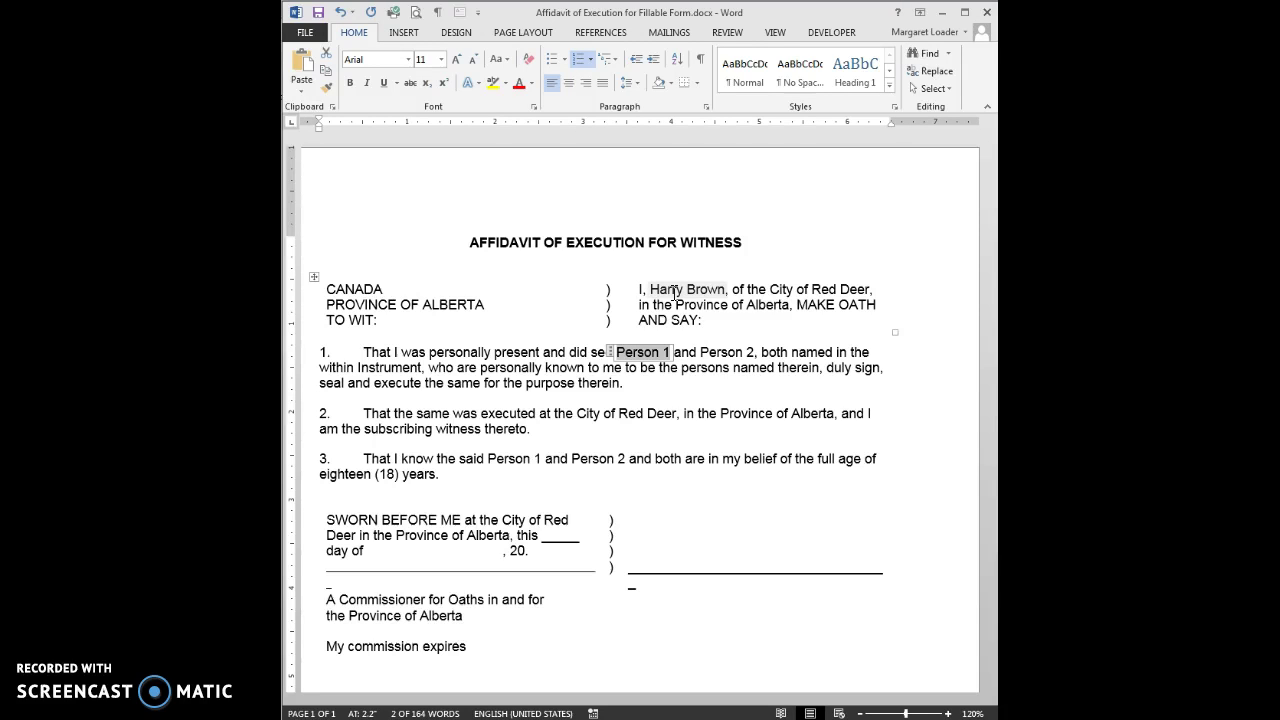
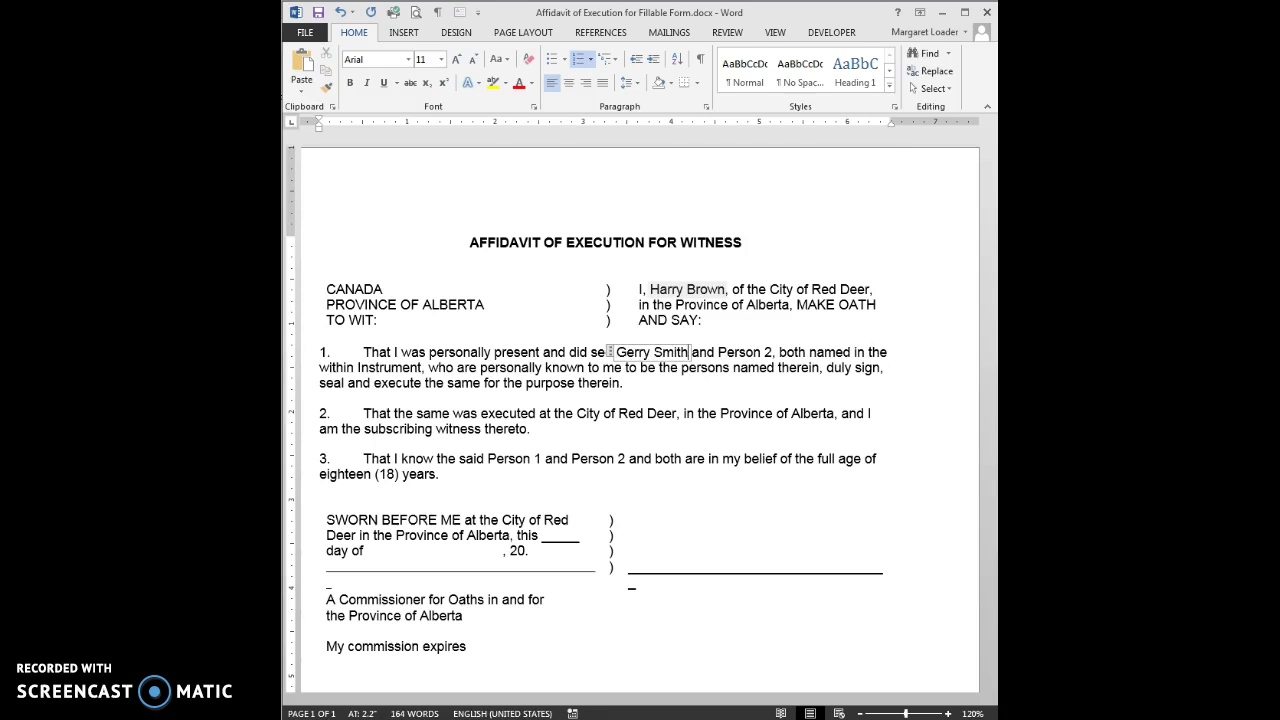
pyautogui.press('Tab')
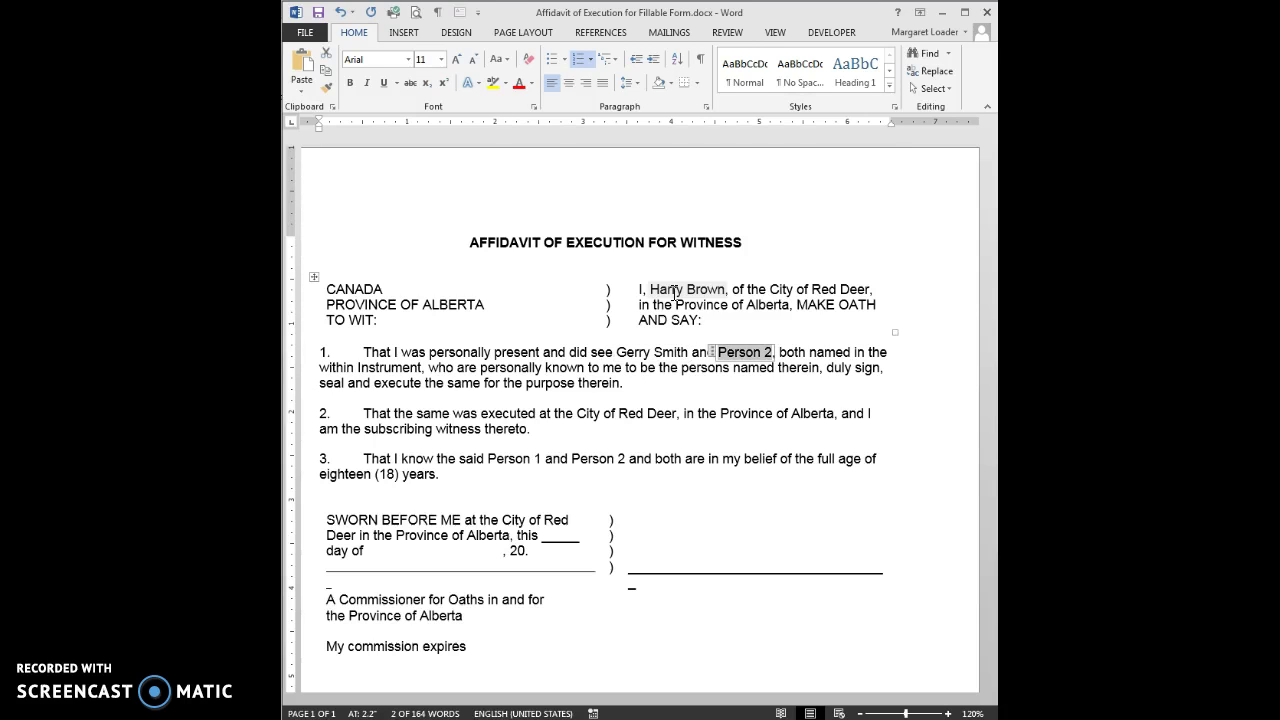
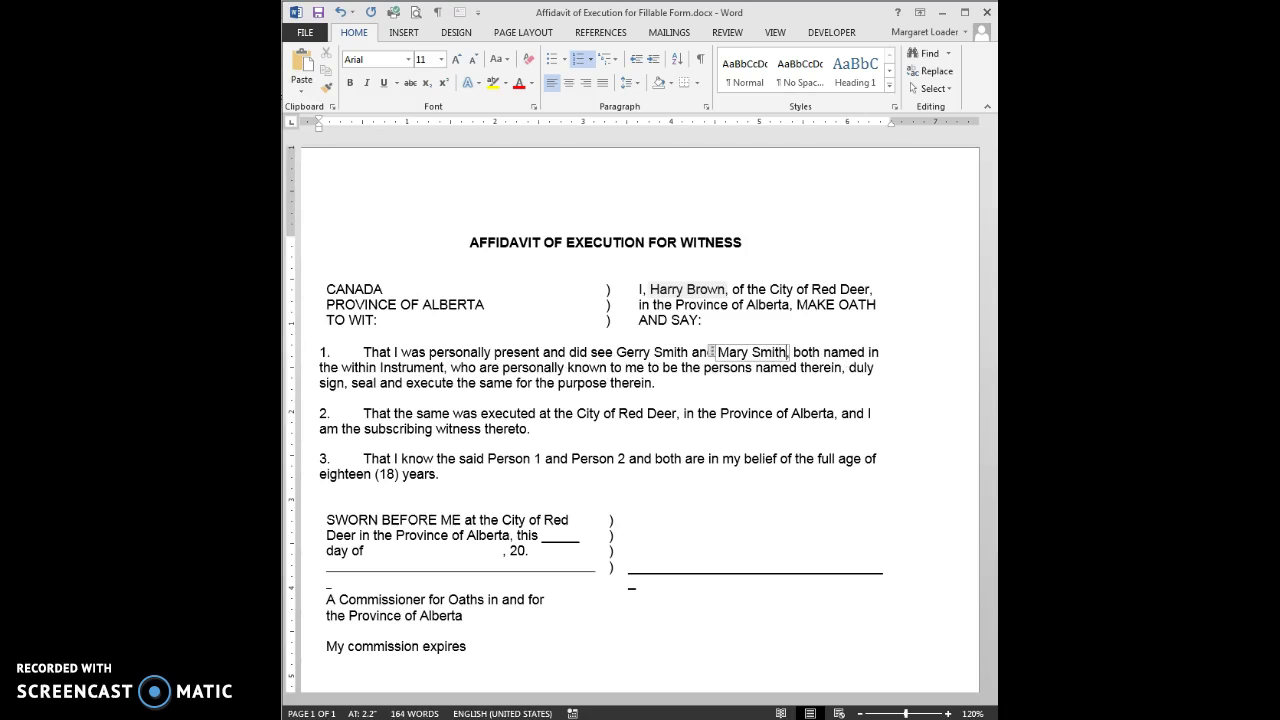
pyautogui.press('Tab')
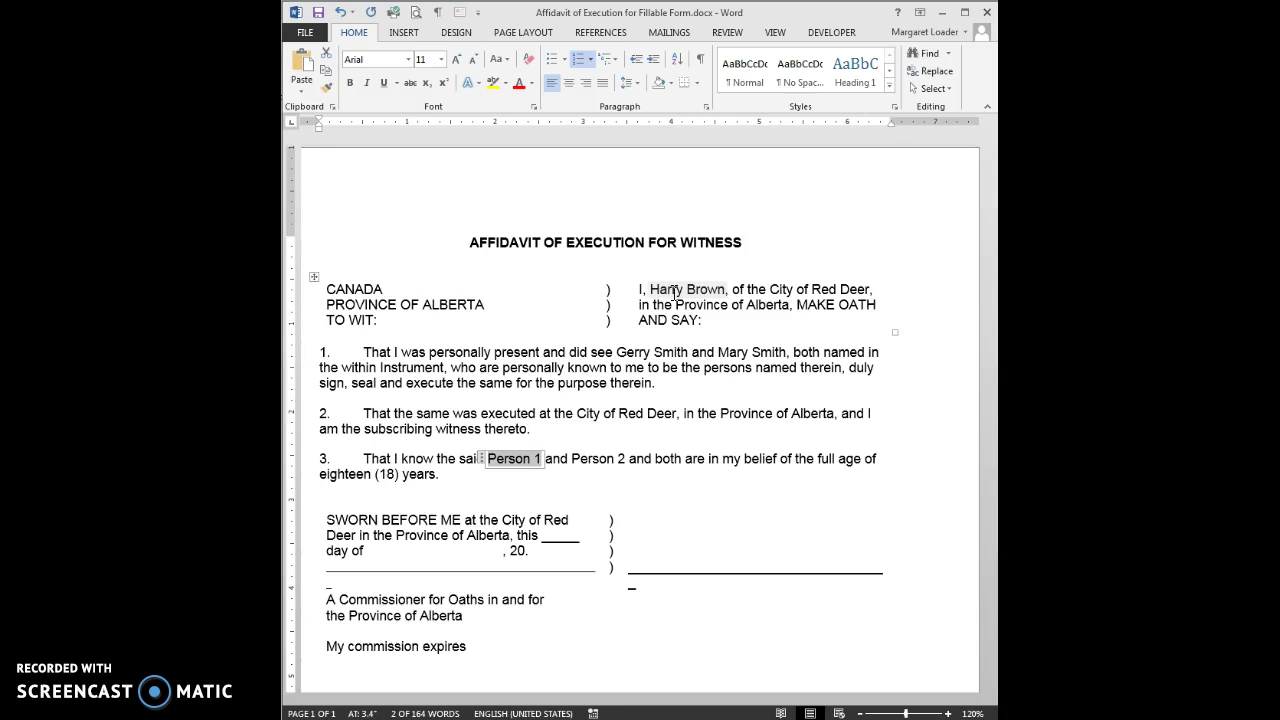
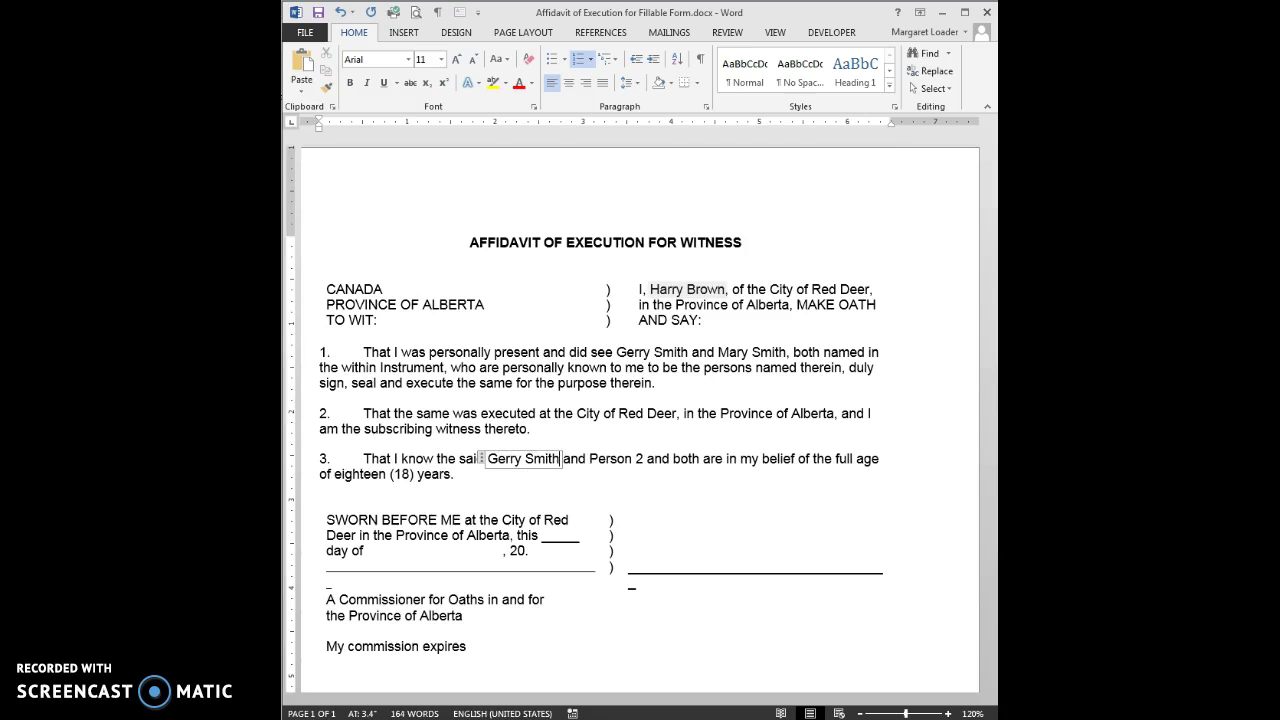
pyautogui.press('Tab')
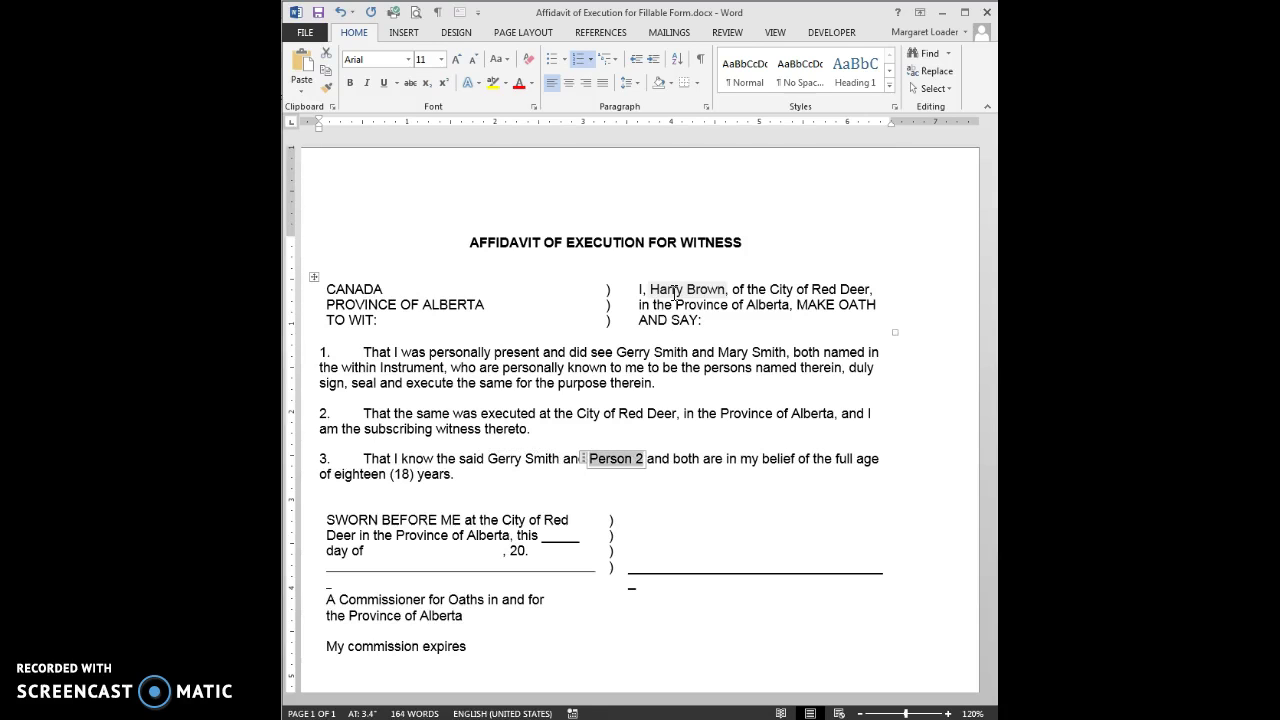
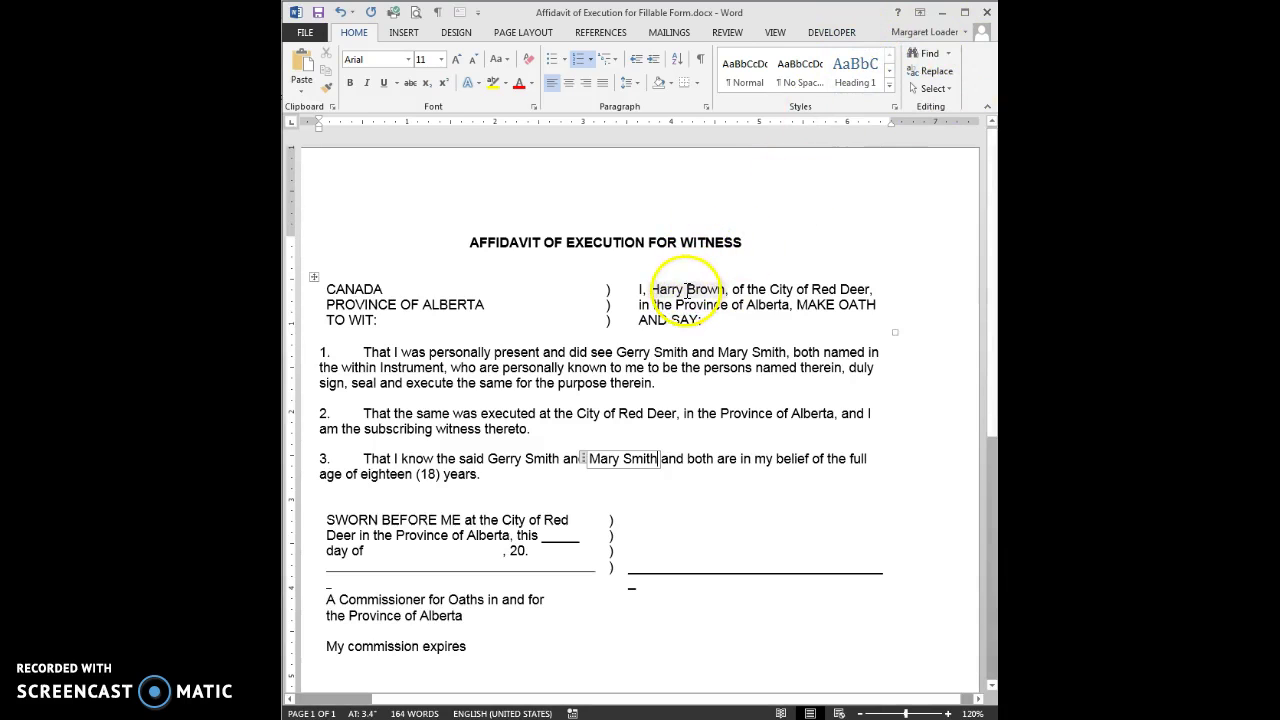
# Step: On the Developer tab, toggle Design Mode on to check the control tags, then off
pyautogui.click(836, 31)
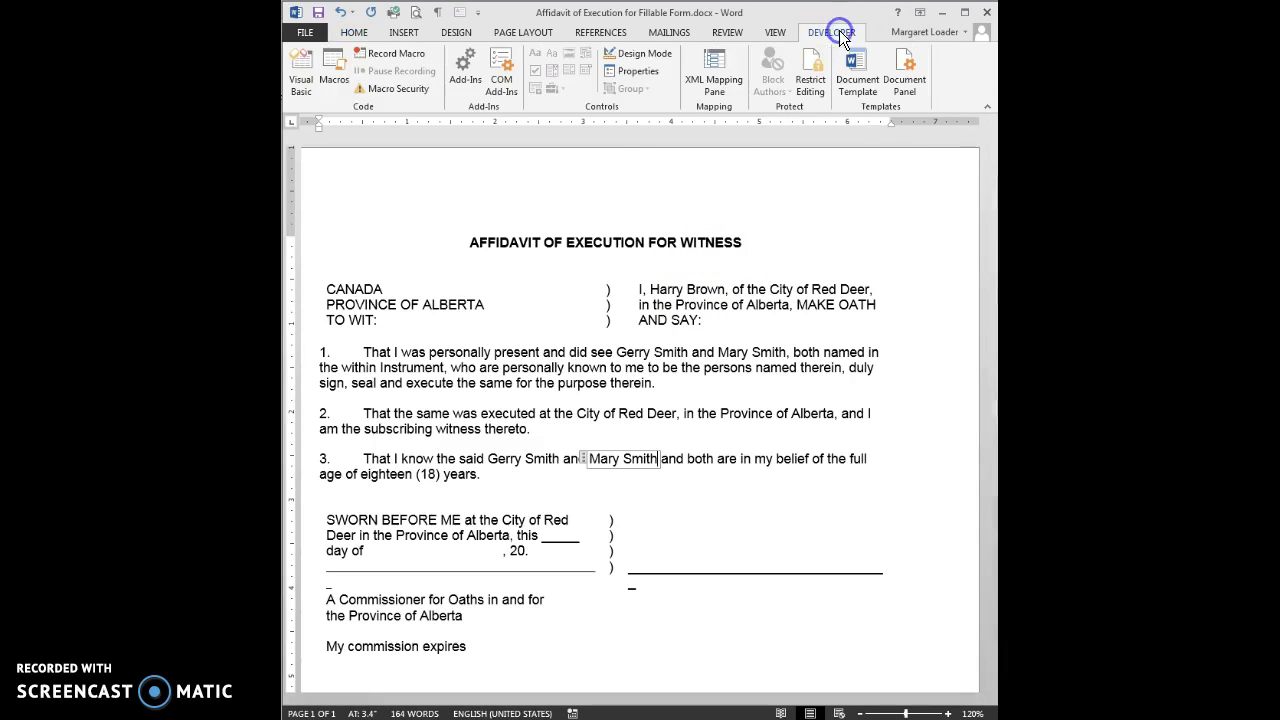
pyautogui.click(648, 54)
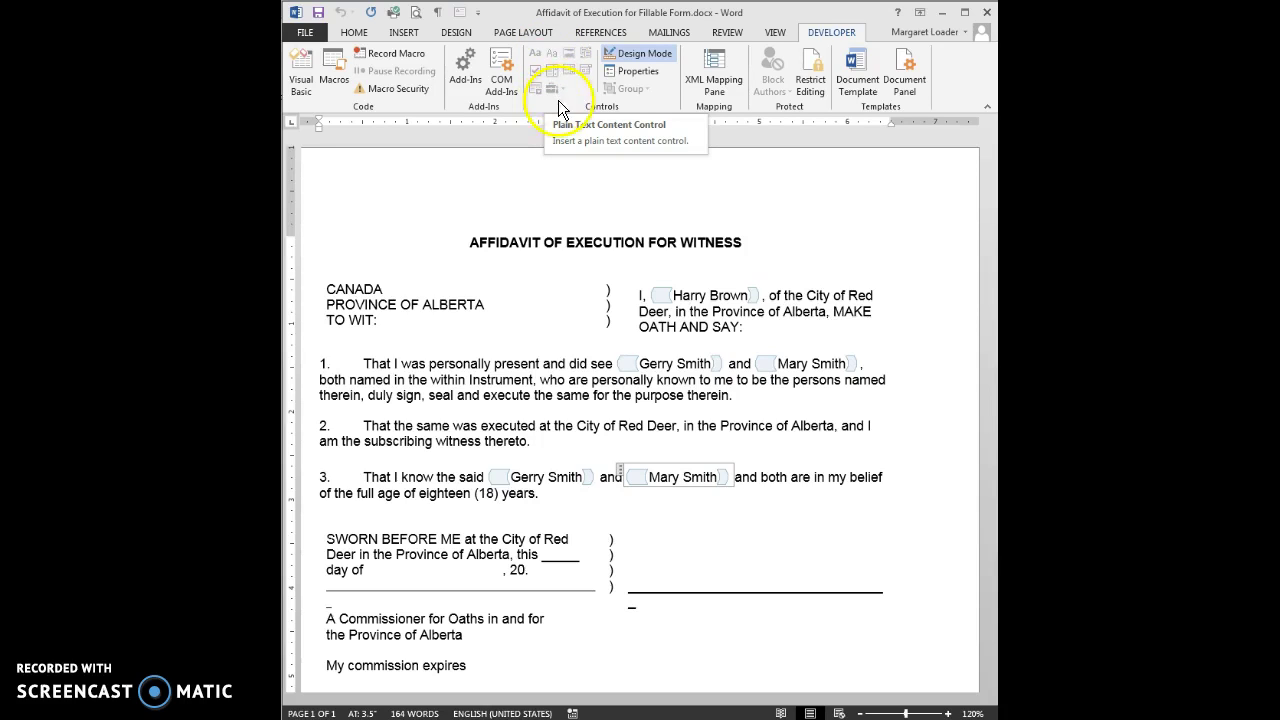
pyautogui.click(692, 236)
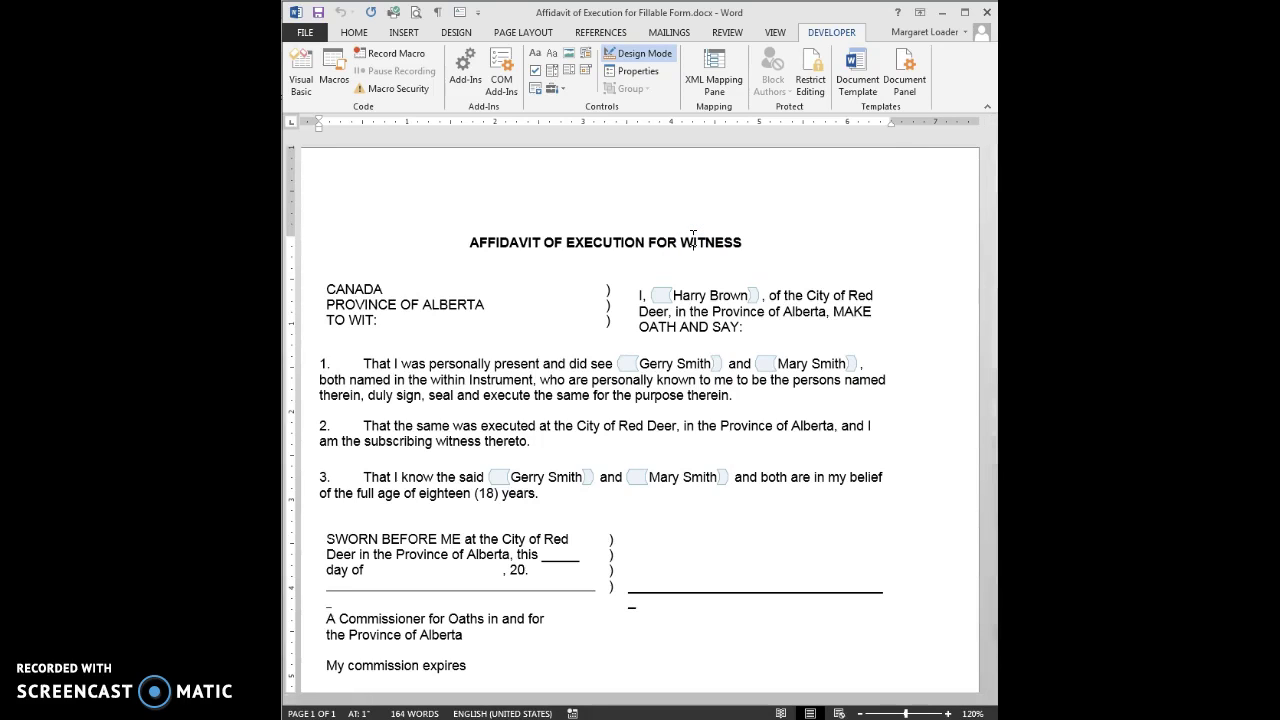
pyautogui.click(675, 291)
pyautogui.click(500, 178)
pyautogui.click(625, 56)
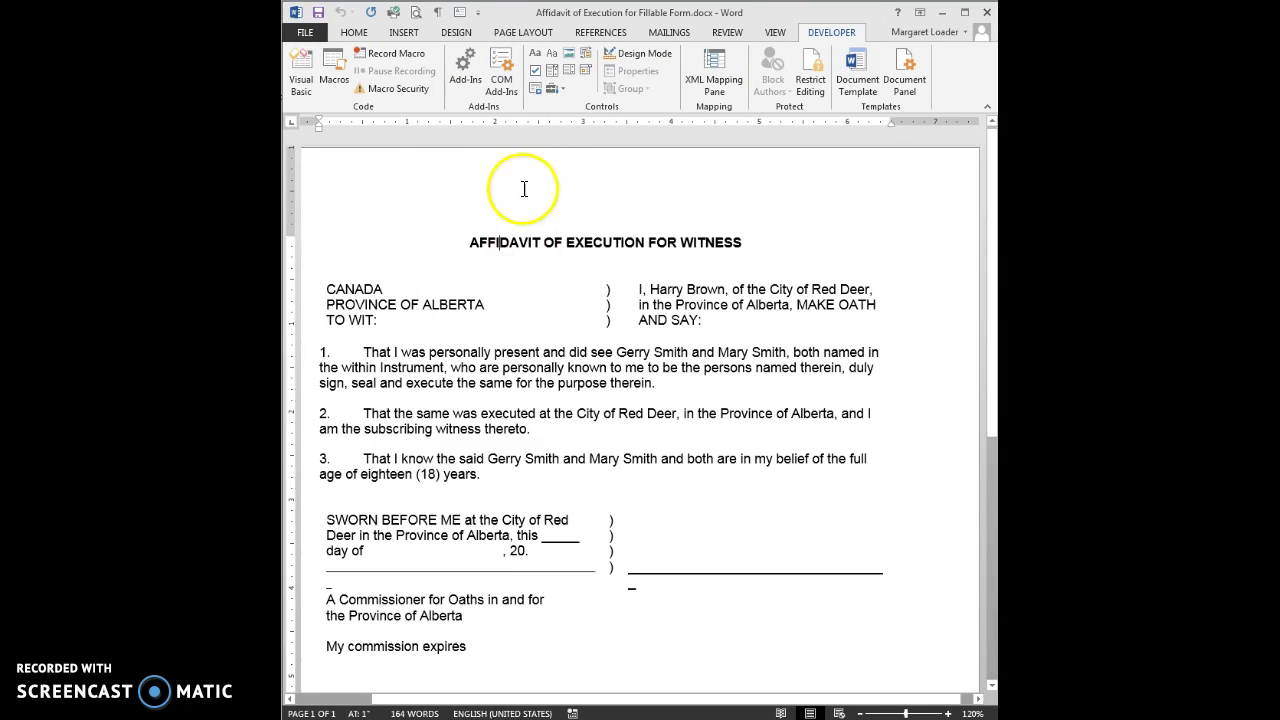